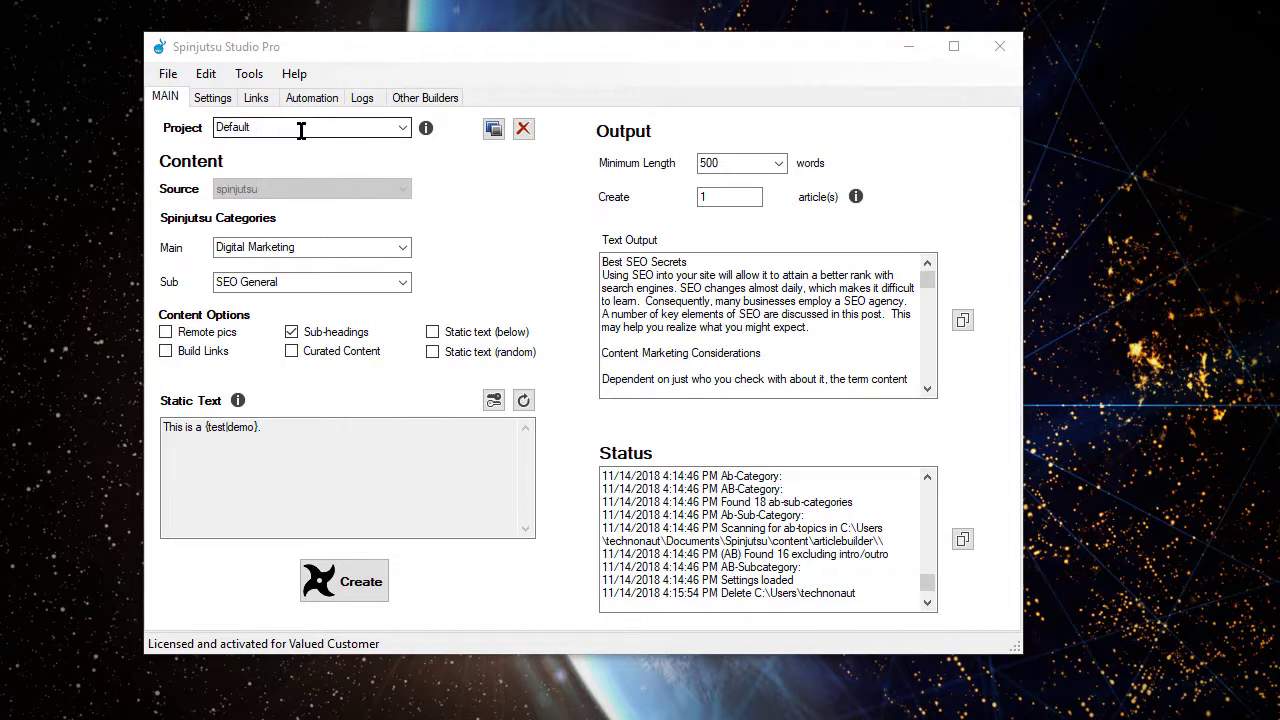
- Clone the Default project as a new project named 'Tester Bob'
click(214, 100)
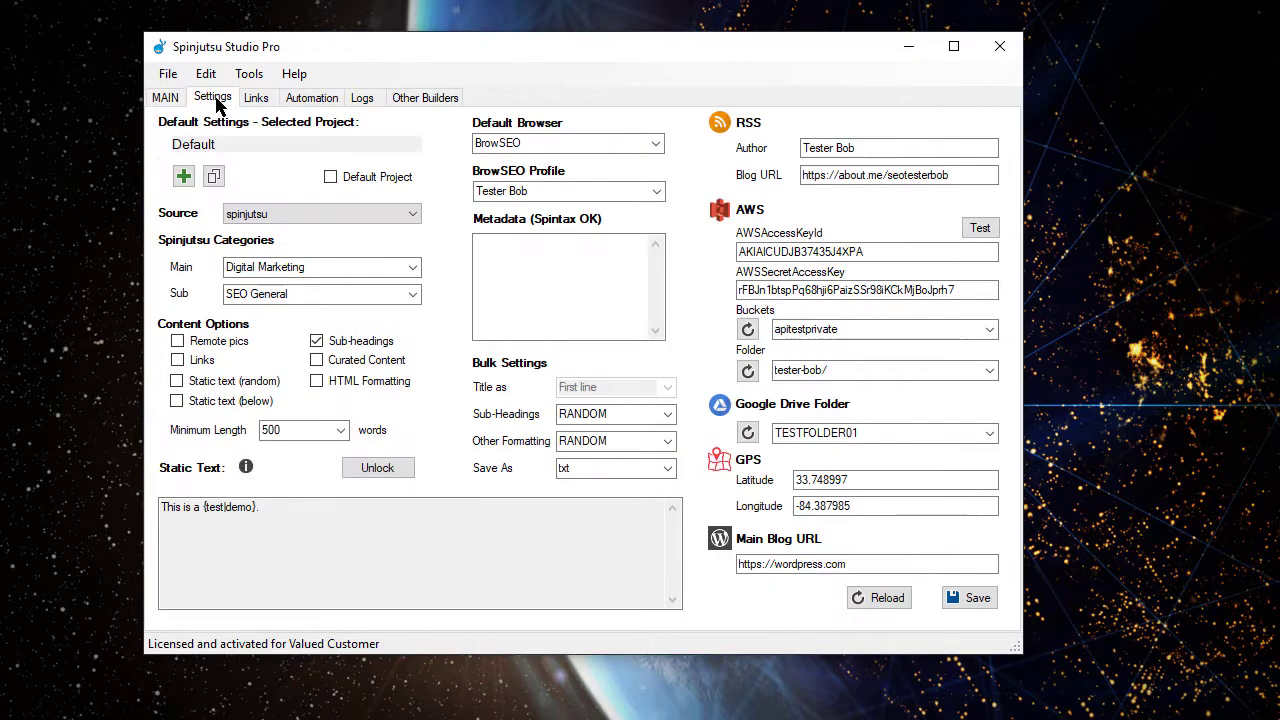
click(214, 178)
text(T)
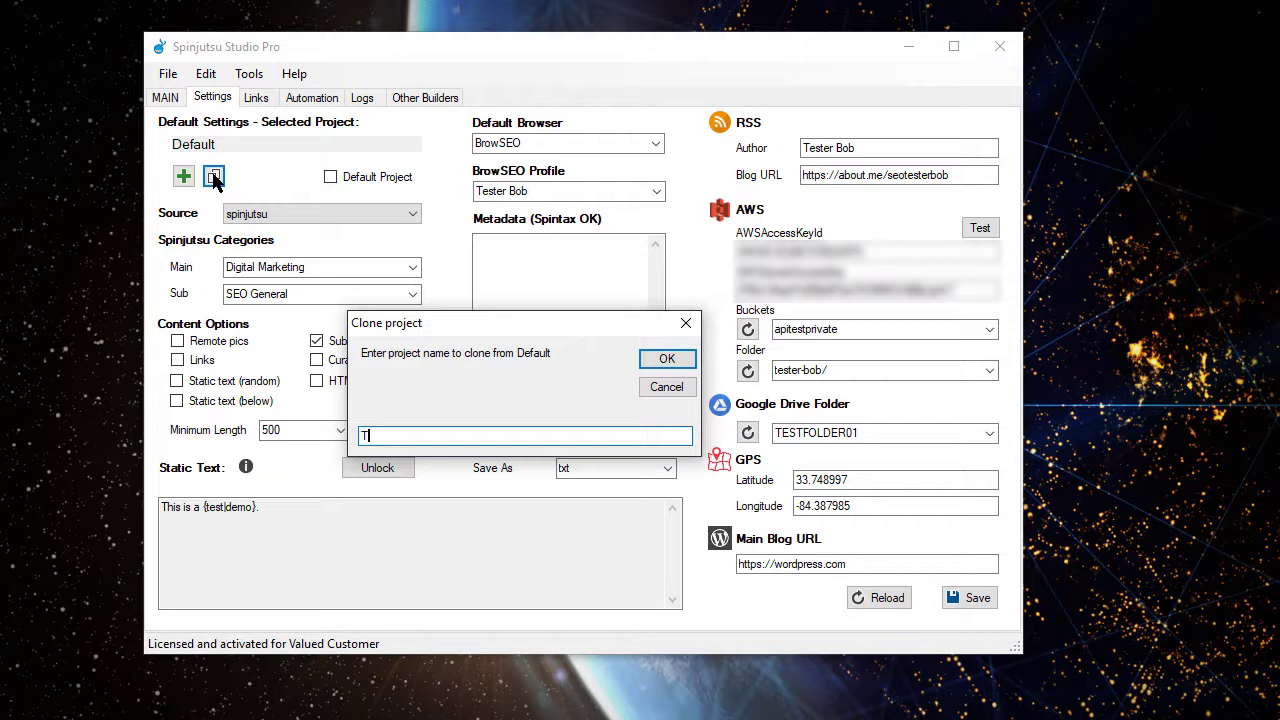
text(ester Bob)
click(657, 362)
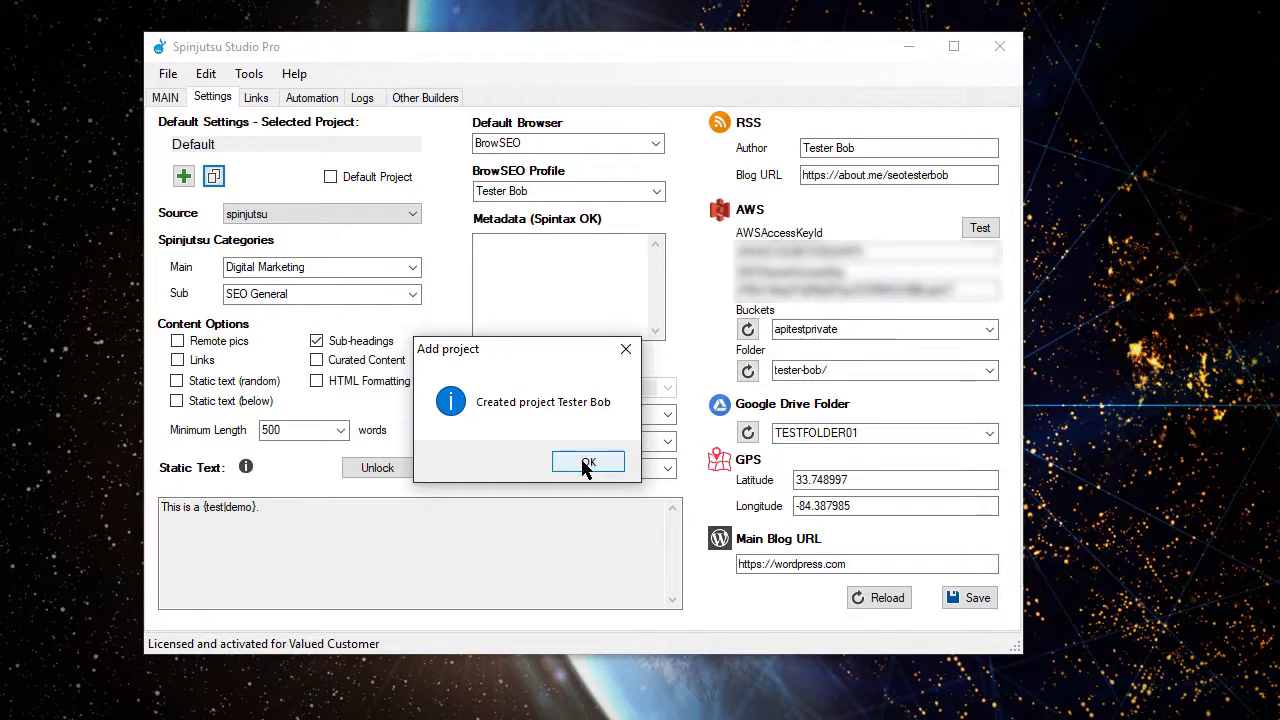
click(588, 463)
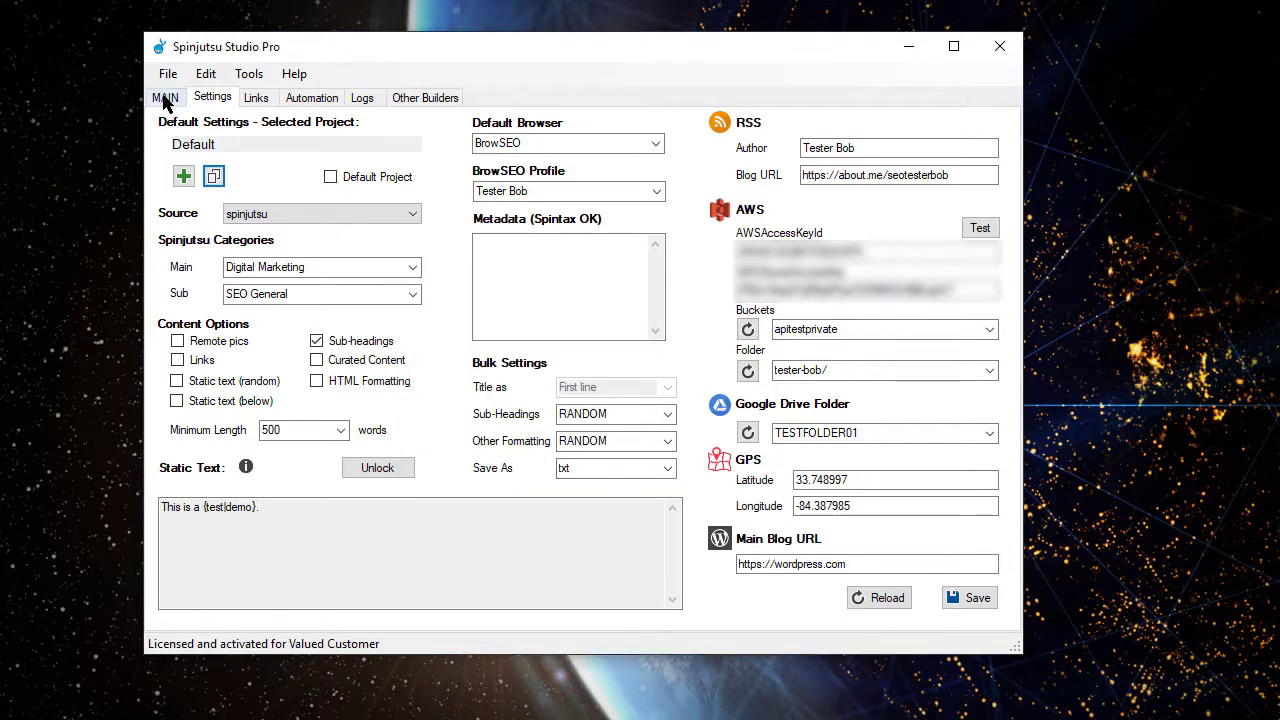
- Load Tester Bob as the current project on the main page
click(165, 98)
click(402, 128)
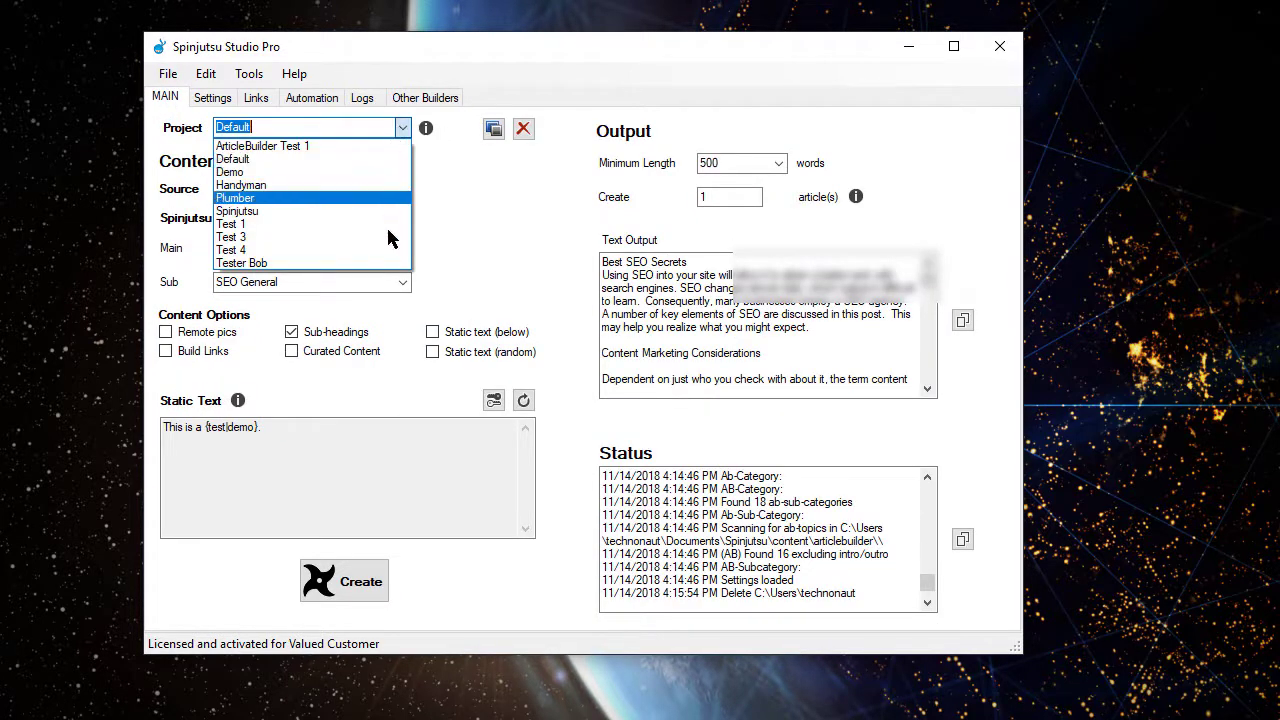
click(390, 262)
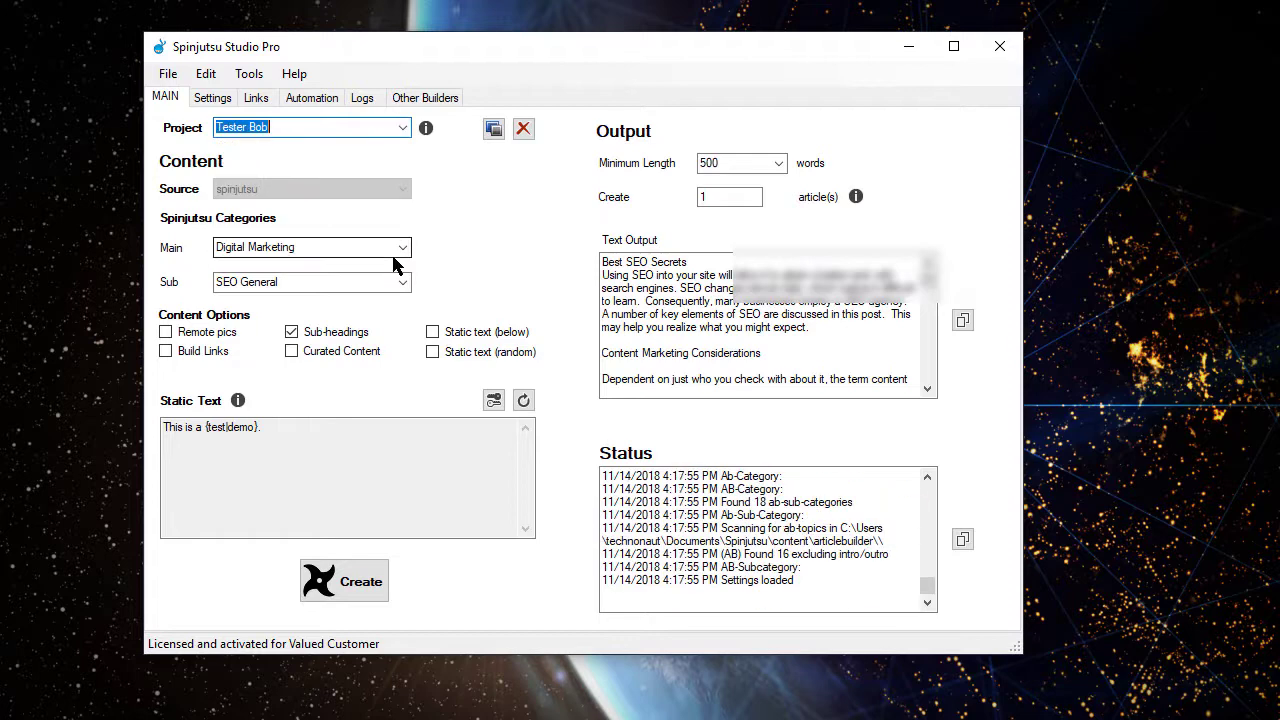
- In Tester Bob's settings, change the AWS Folder to read tester-bob/
click(212, 98)
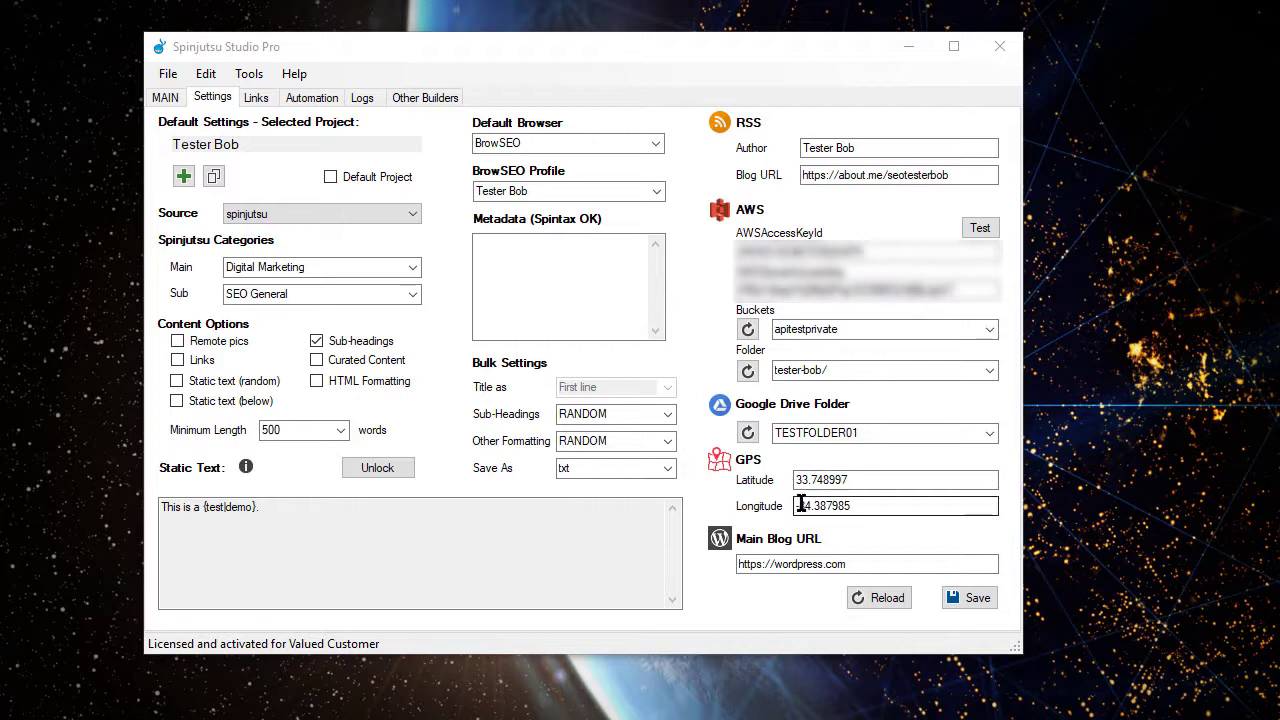
click(824, 370)
text(/)
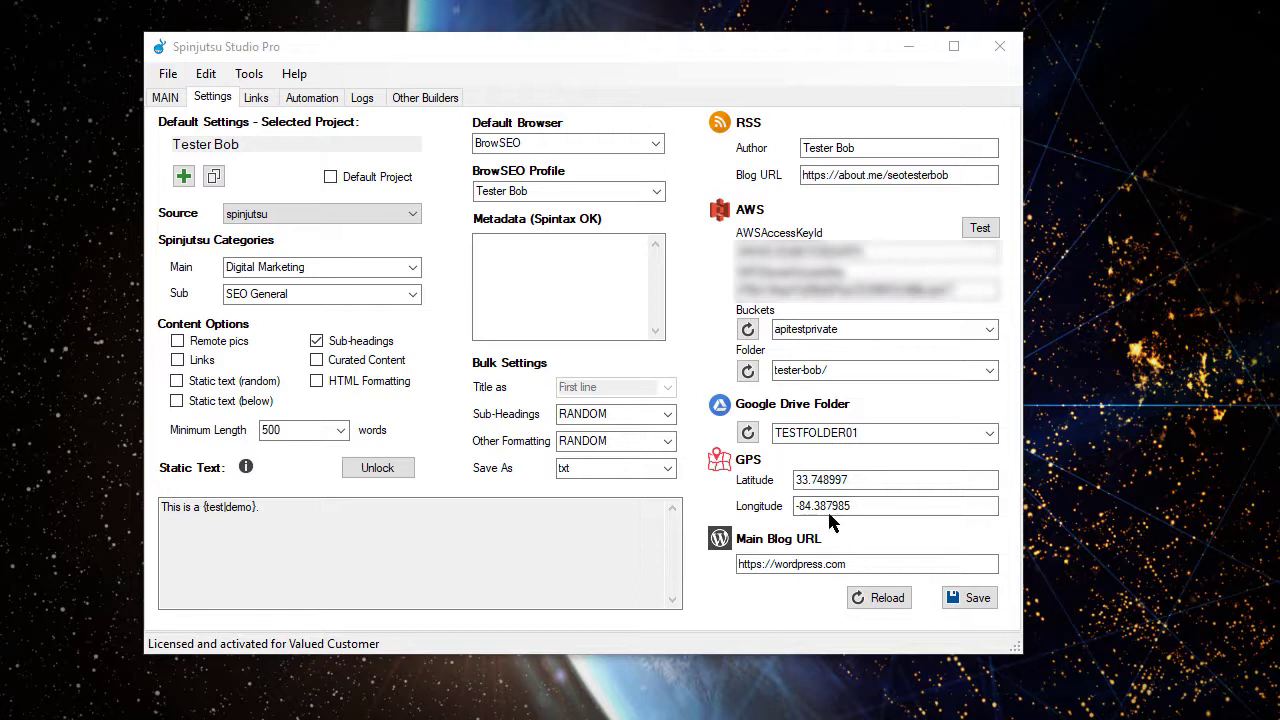
- Spin the three pasted YouTube links in the Video URL Spinner and copy the iFrame embed code
click(250, 76)
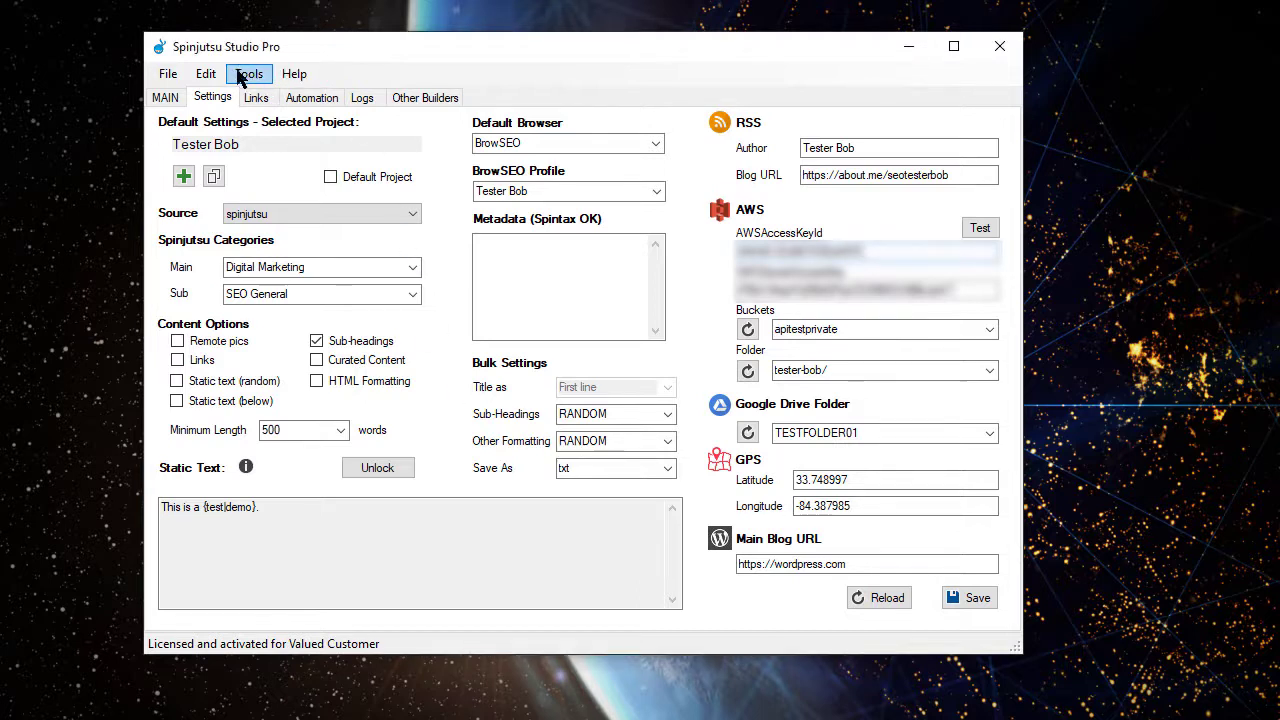
click(256, 79)
click(278, 100)
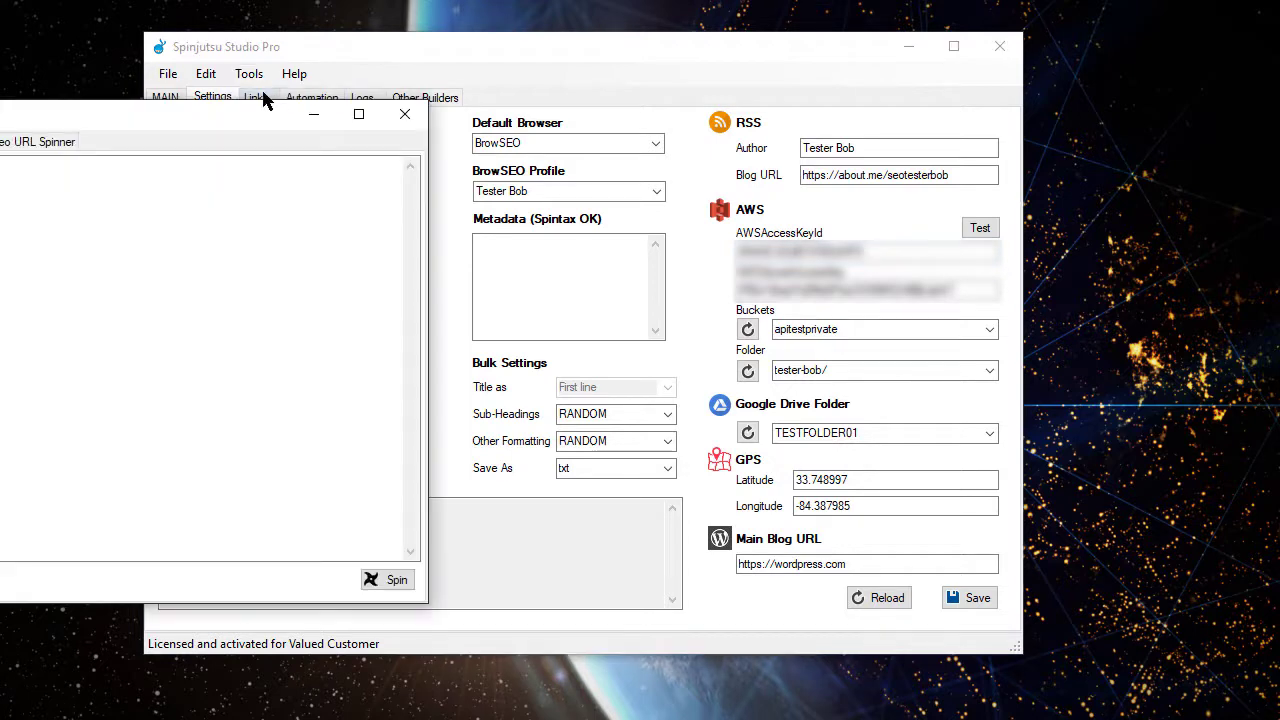
drag(157, 118, 557, 97)
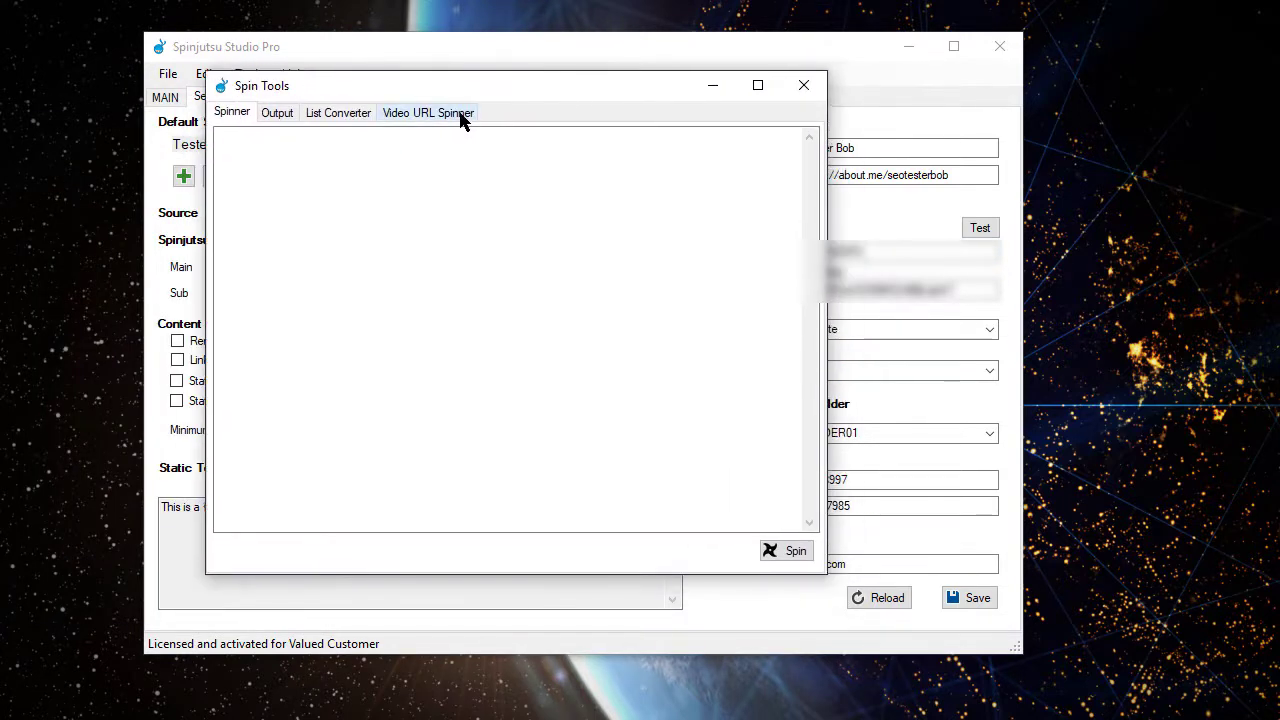
click(463, 118)
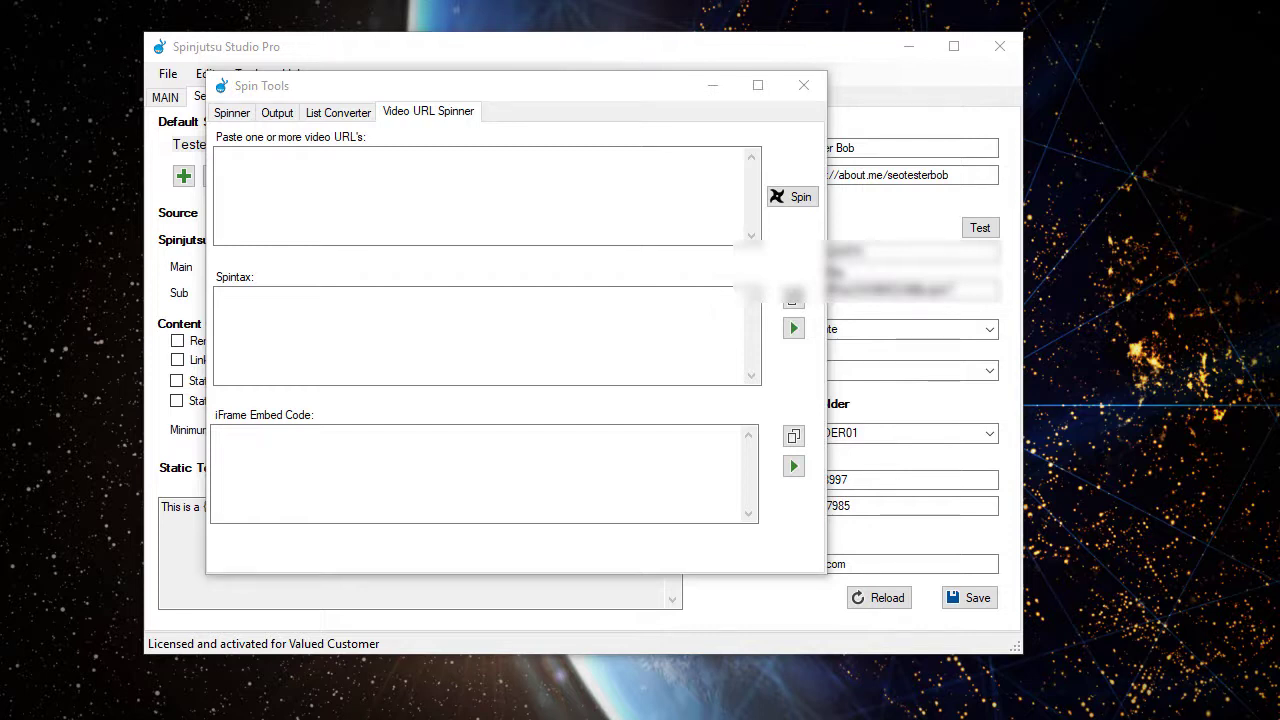
click(508, 158)
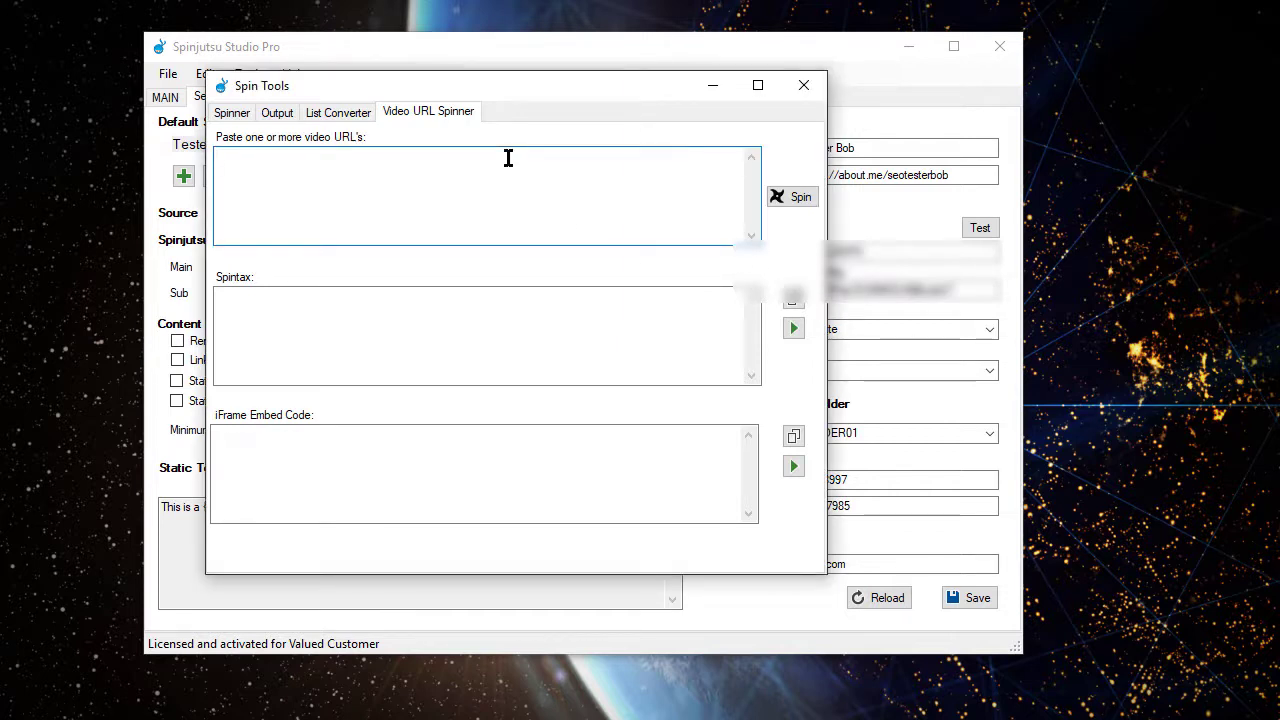
text(https://www.youtube.com/watch?v=wwI3RikntFY https://www.youtube.com/watch?v=RZ4-SB5x2w https://www.youtube.com/watch?v=8zGdMs0XHgI)
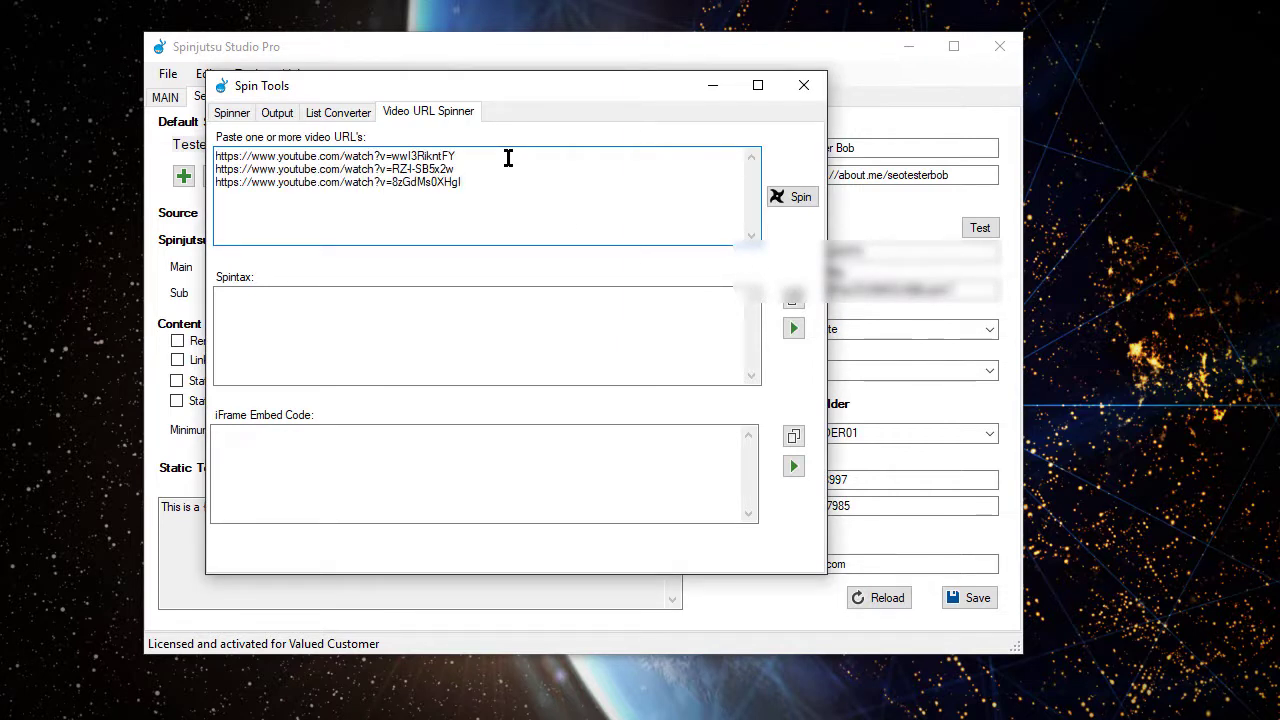
click(790, 196)
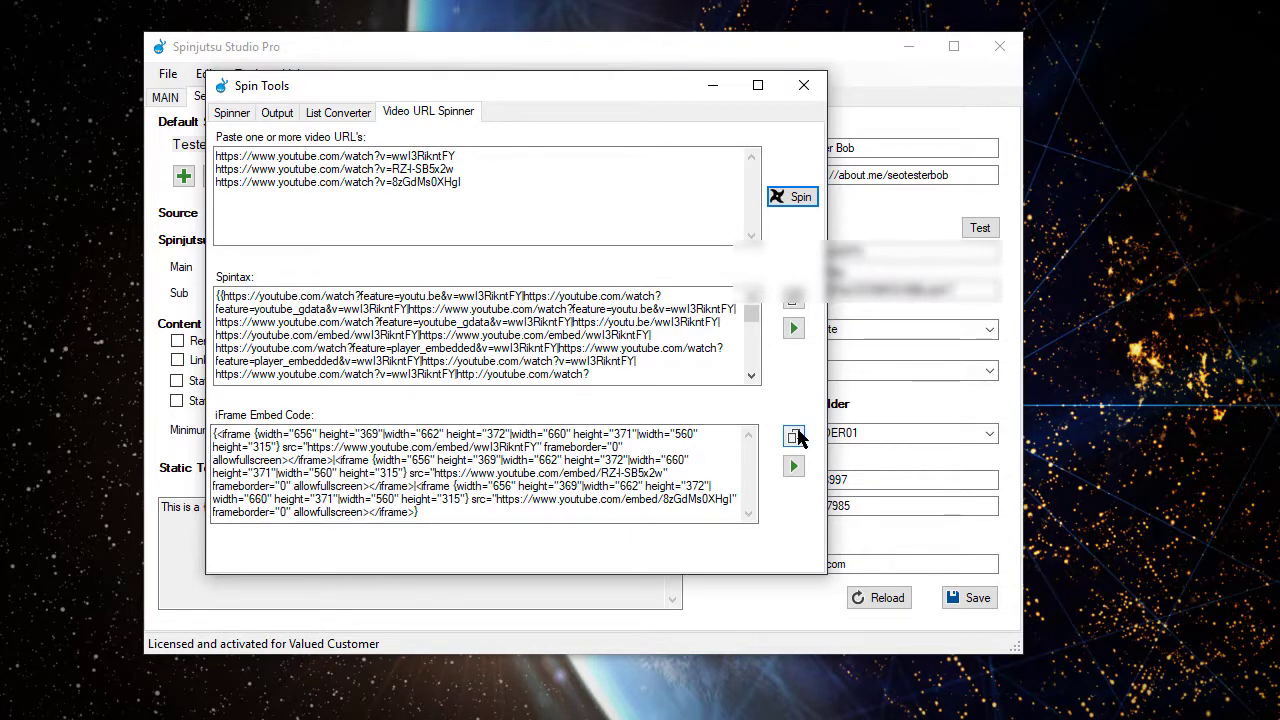
click(792, 438)
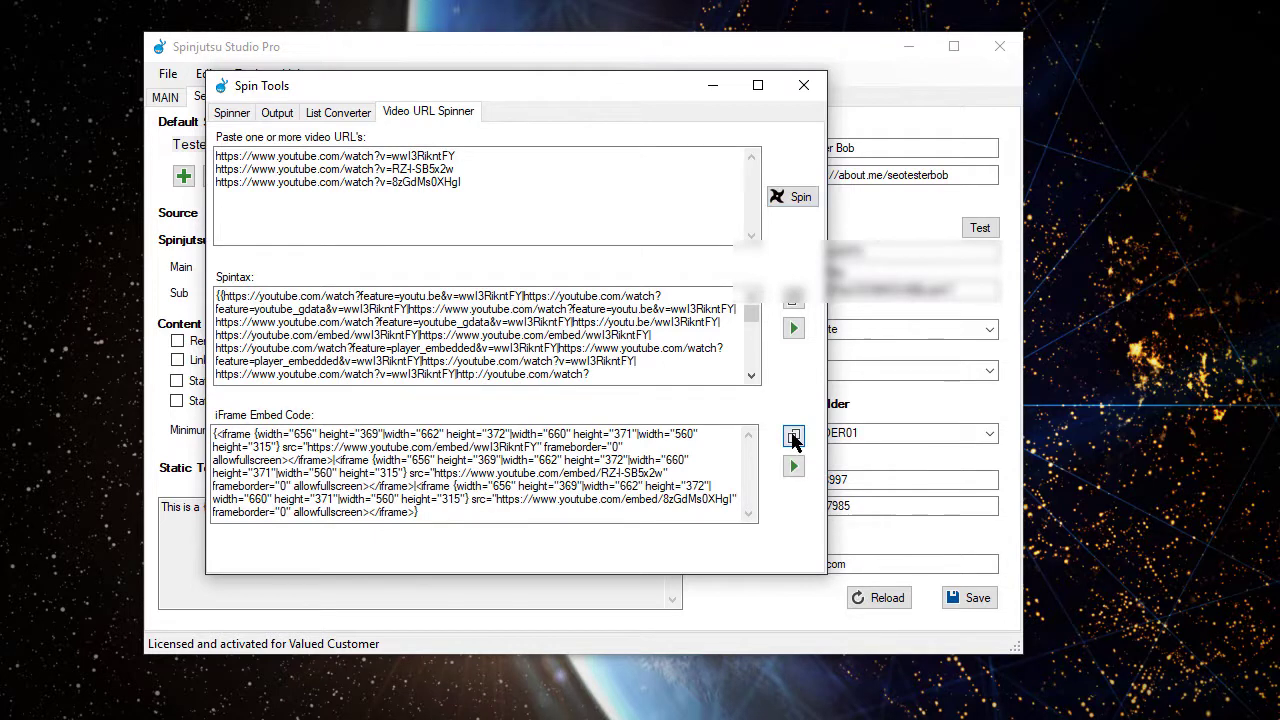
click(805, 85)
- Replace the old Static Text with the copied iframe embed code, then a new <p> line
click(379, 467)
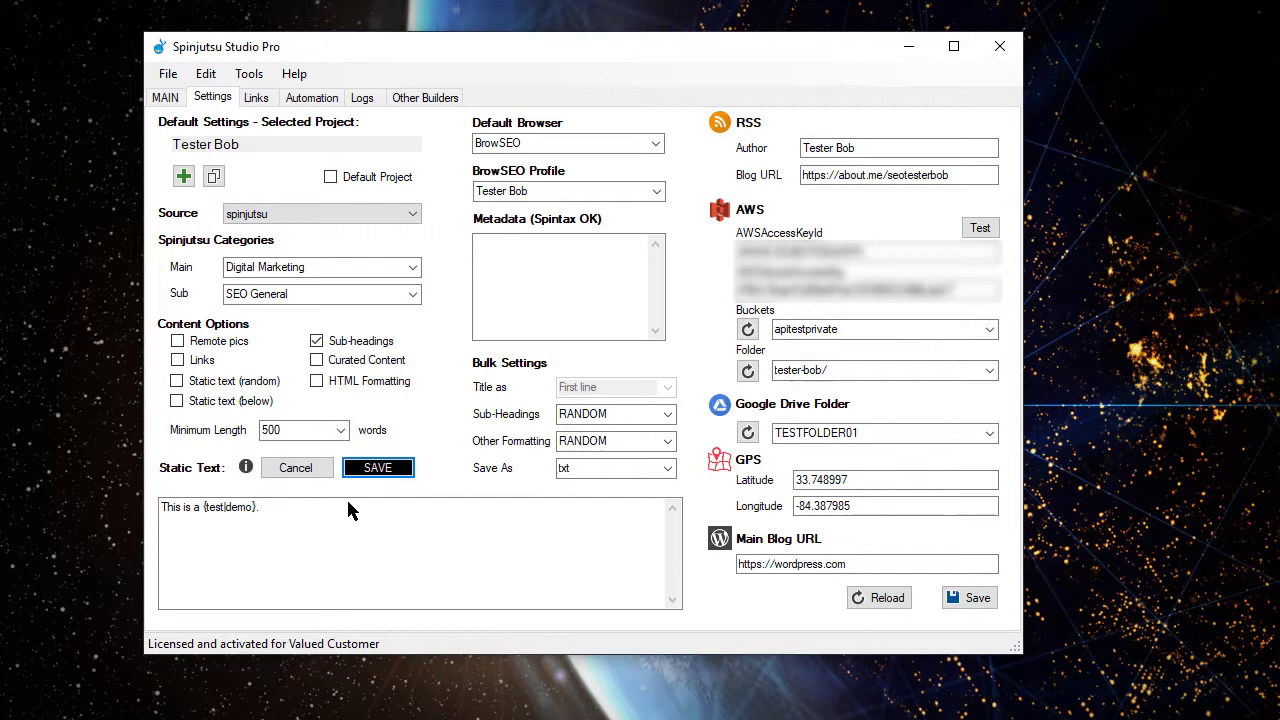
drag(275, 509, 147, 499)
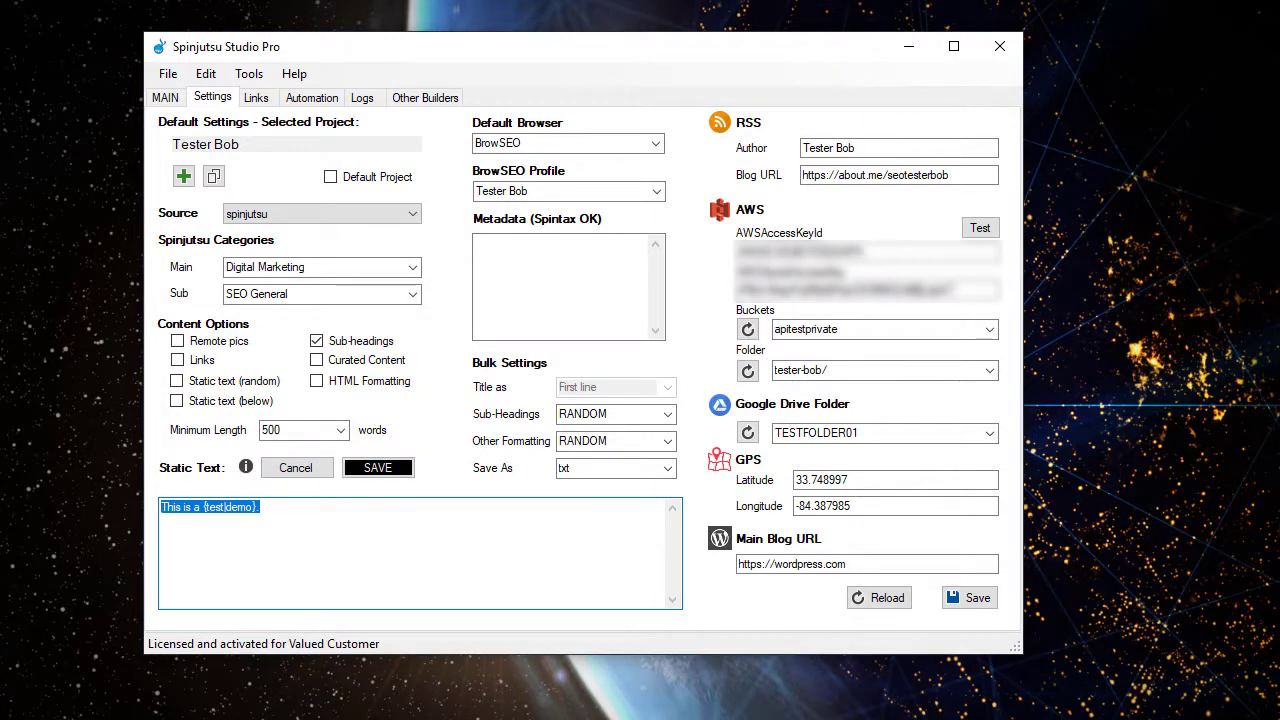
key(BackSpace)
key(ctrl+v)
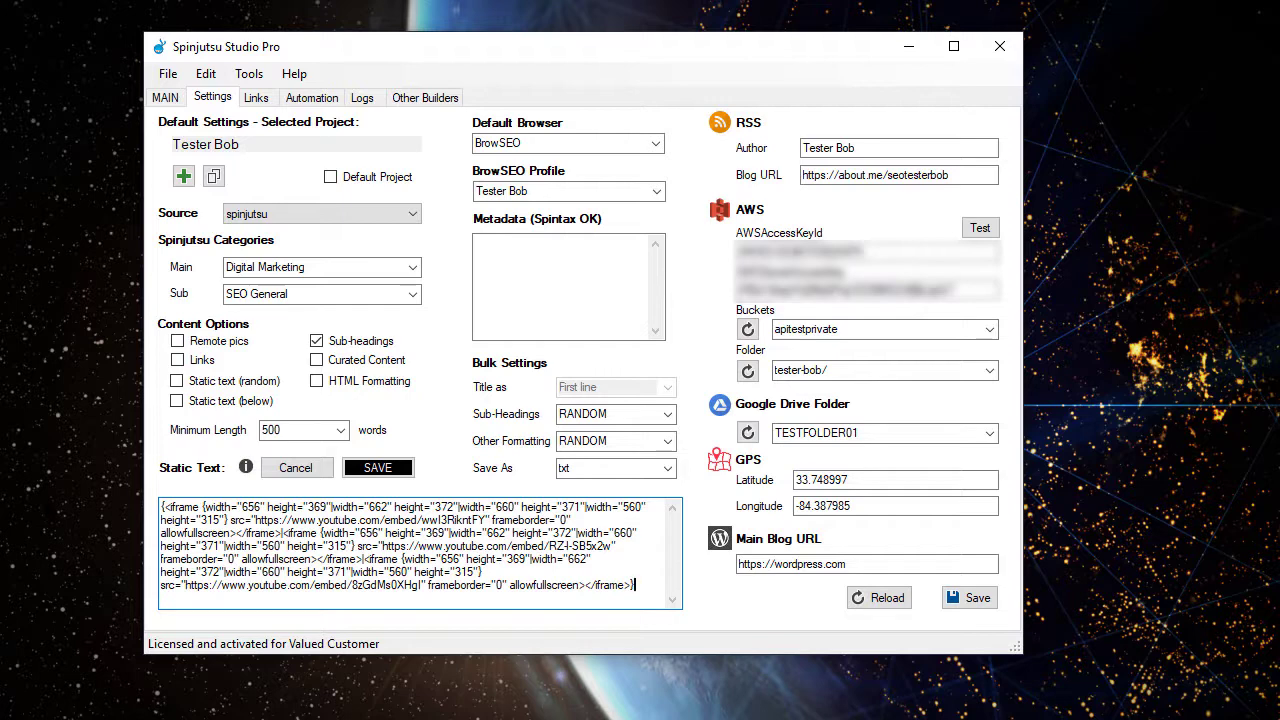
key(Return)
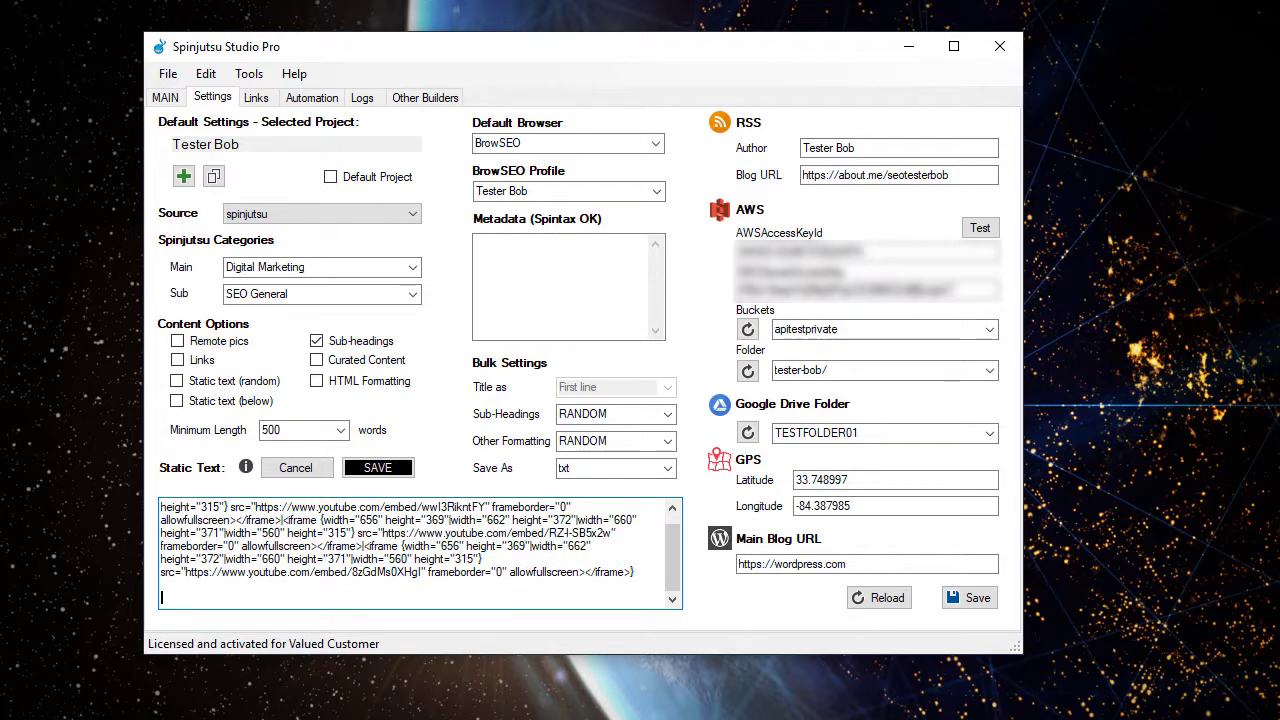
text(<p>)
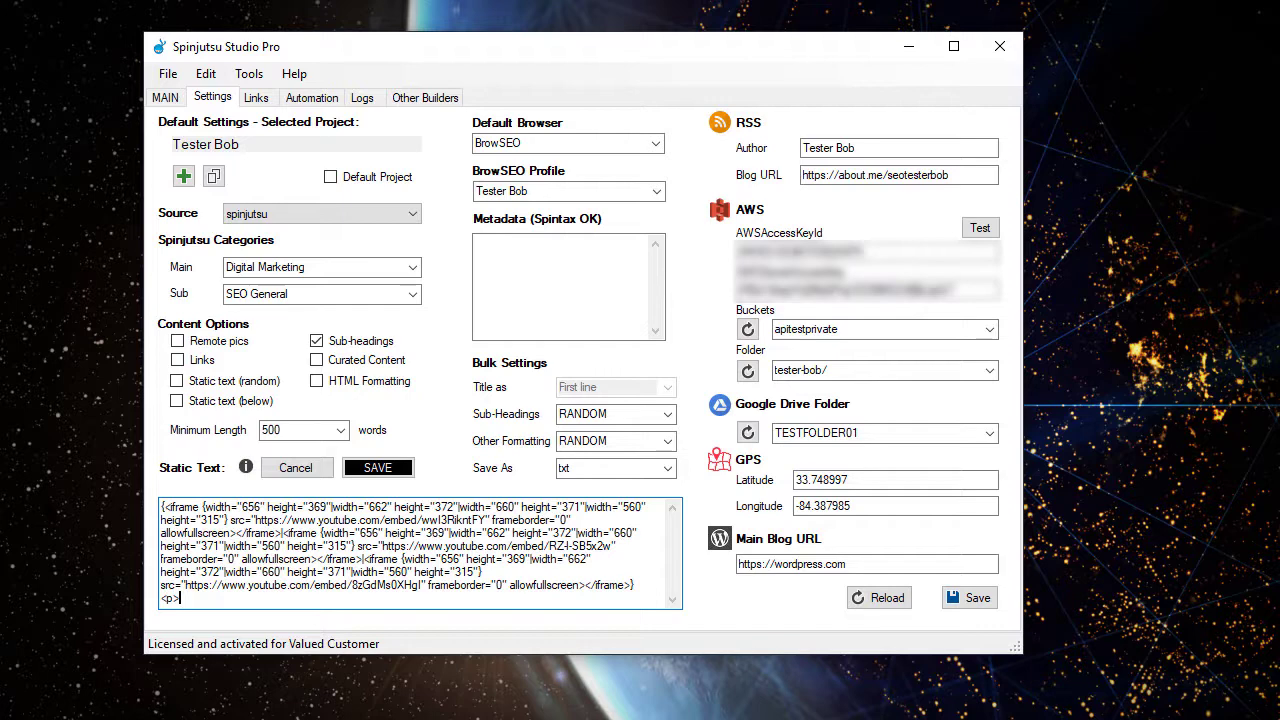
text(For more information about SEO)
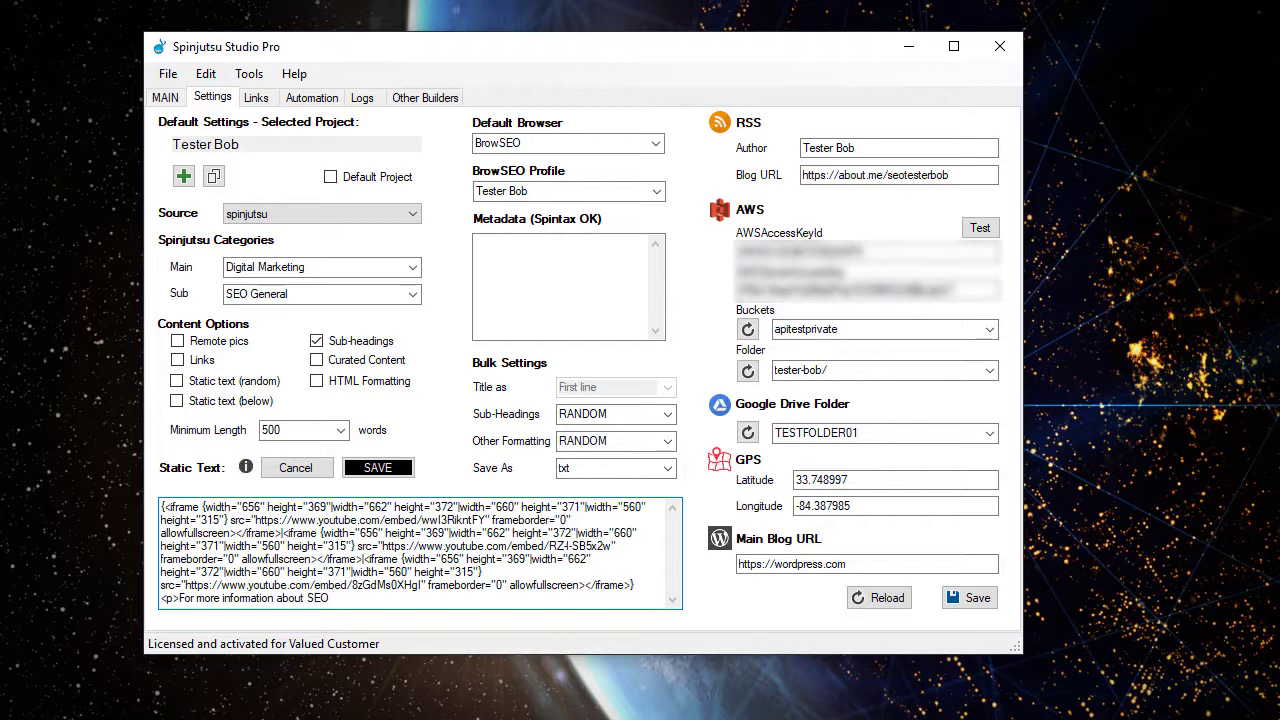
text( visit <a href="https://e)
text(st.com">)
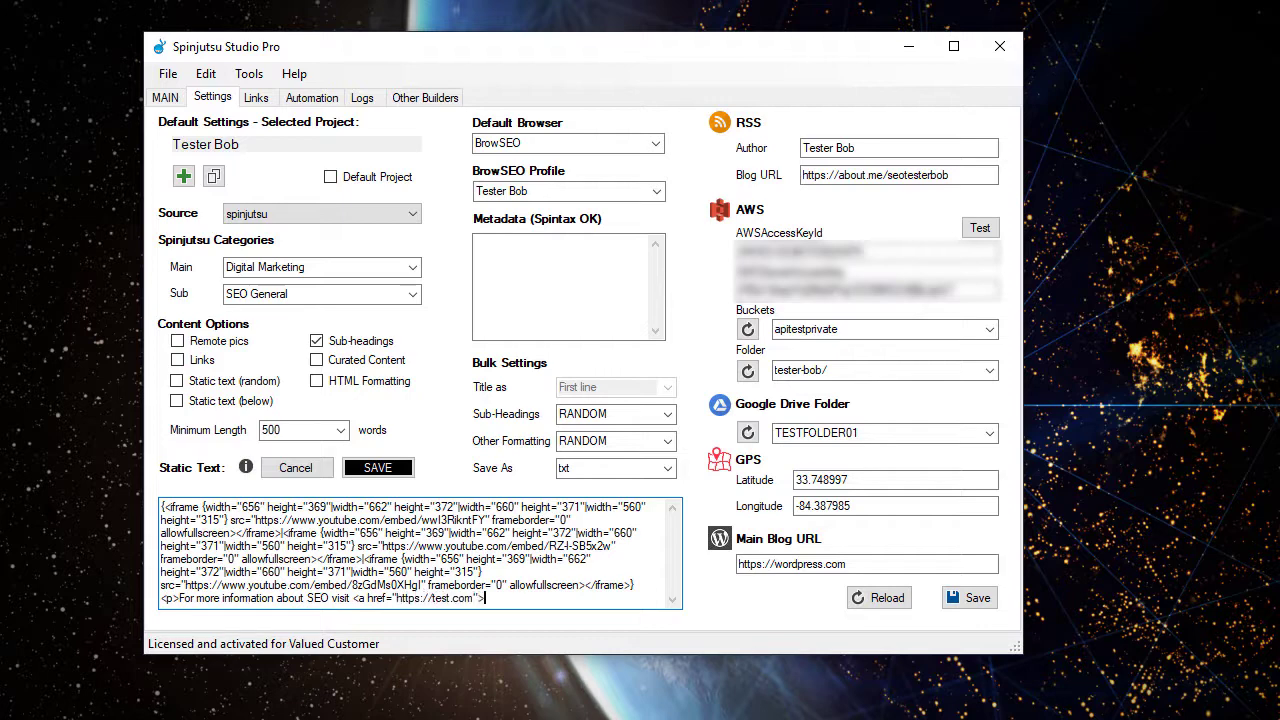
text({)
text(here|this)
text(|)
text(})
text(</a>)
text(.</p>)
- Save the static text and the Tester Bob project settings
click(373, 475)
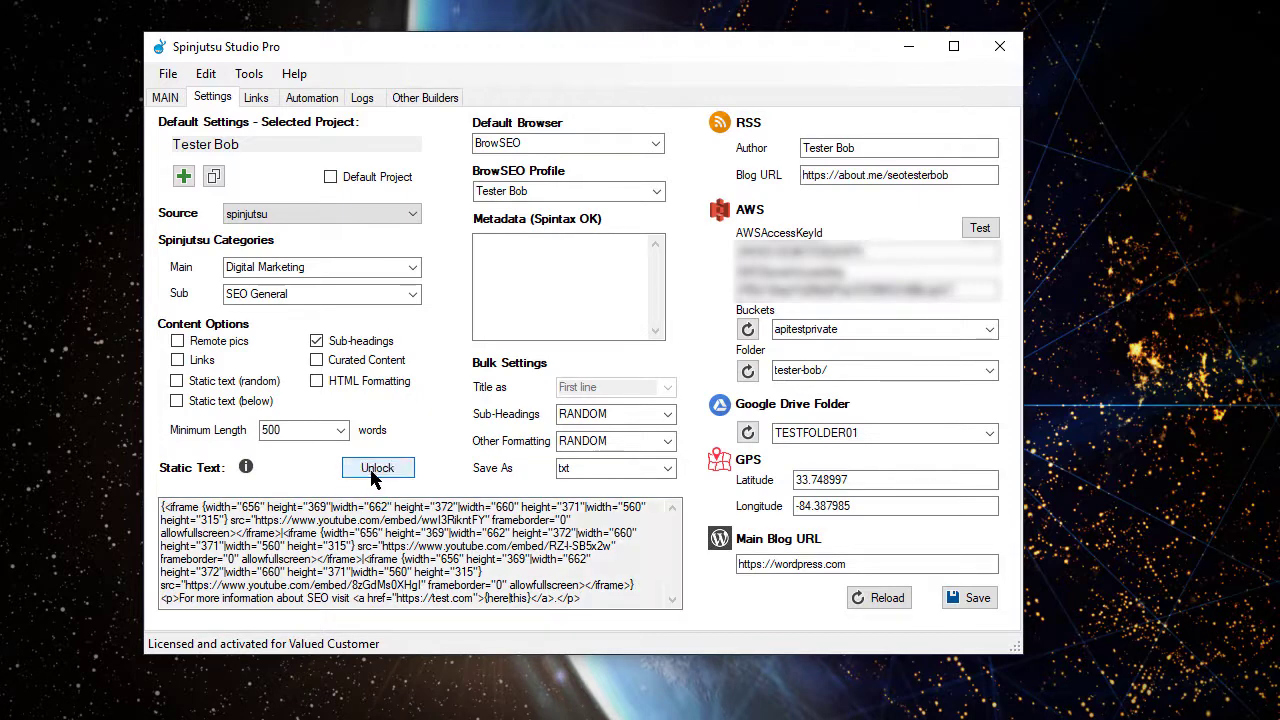
click(968, 599)
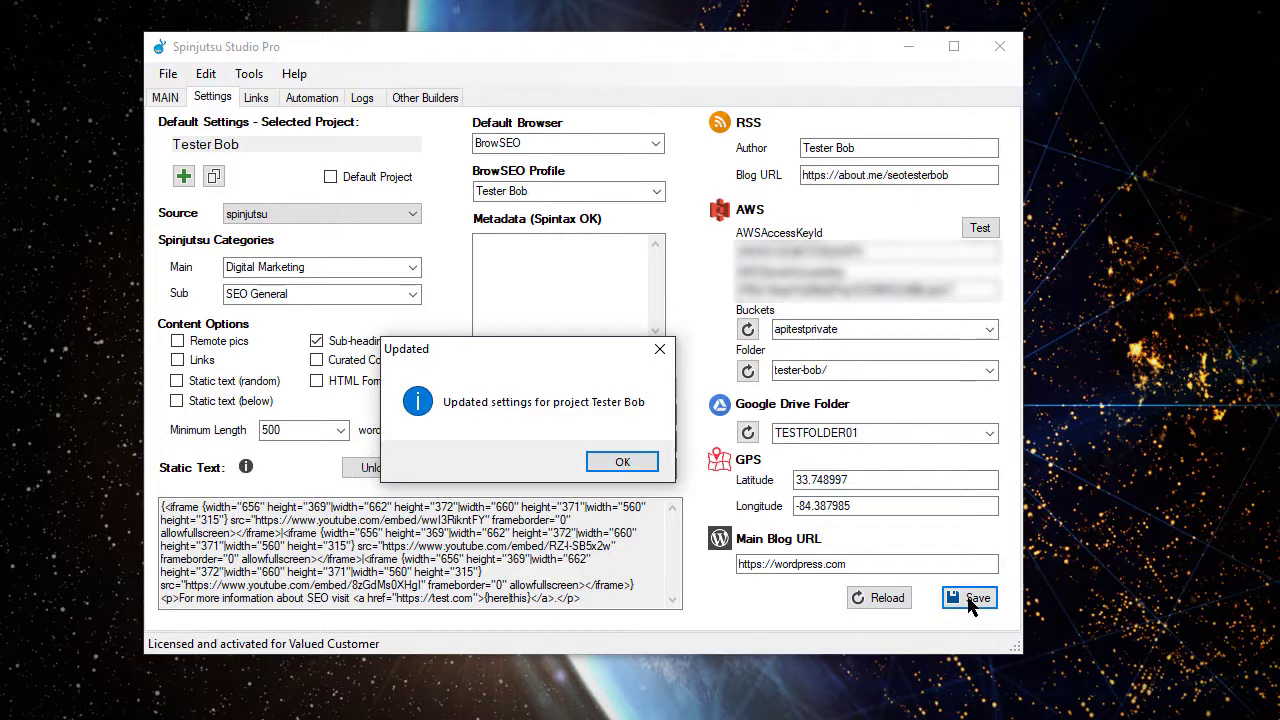
click(622, 466)
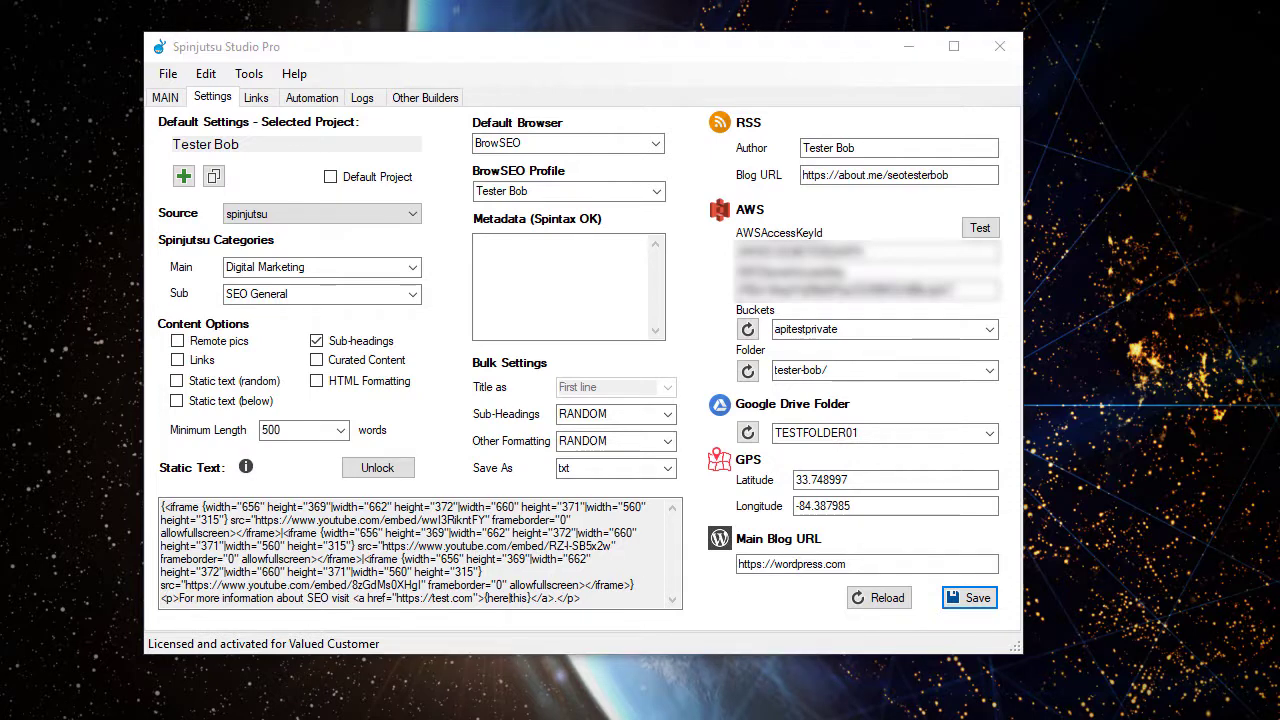
- In the Content Manager, select the Digital Marketing category's SEO General subcategory
click(249, 76)
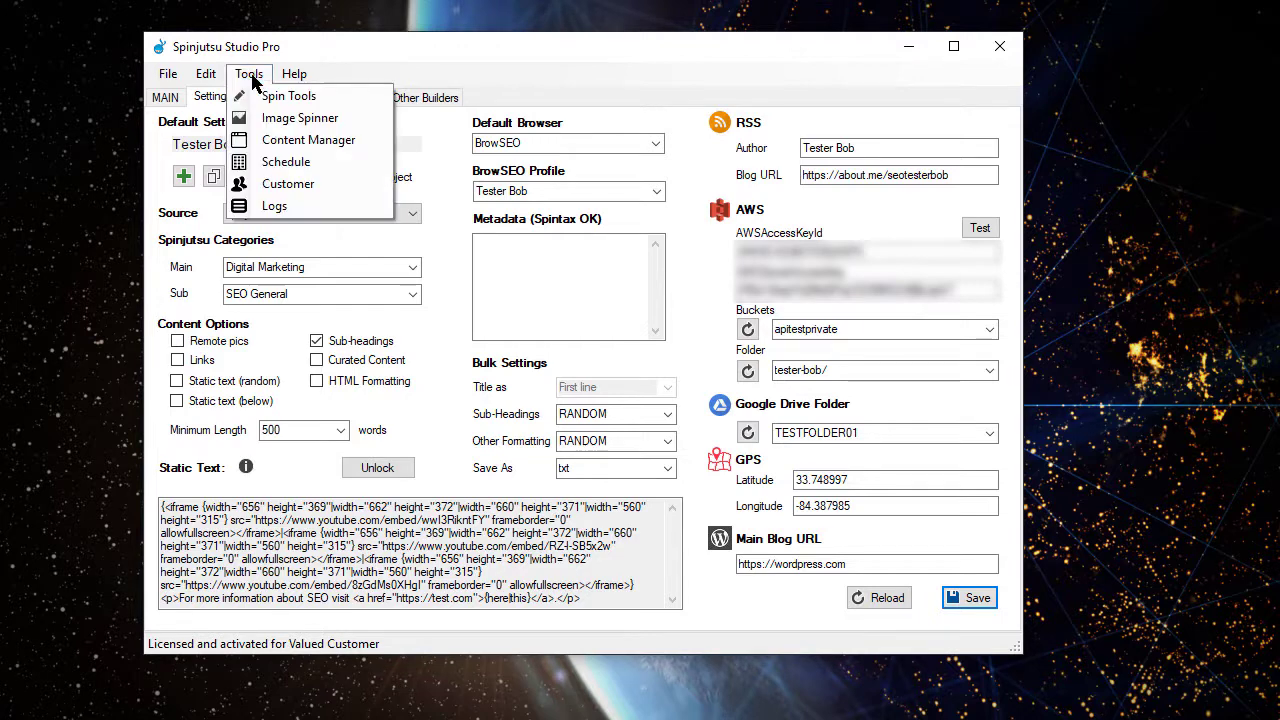
click(281, 147)
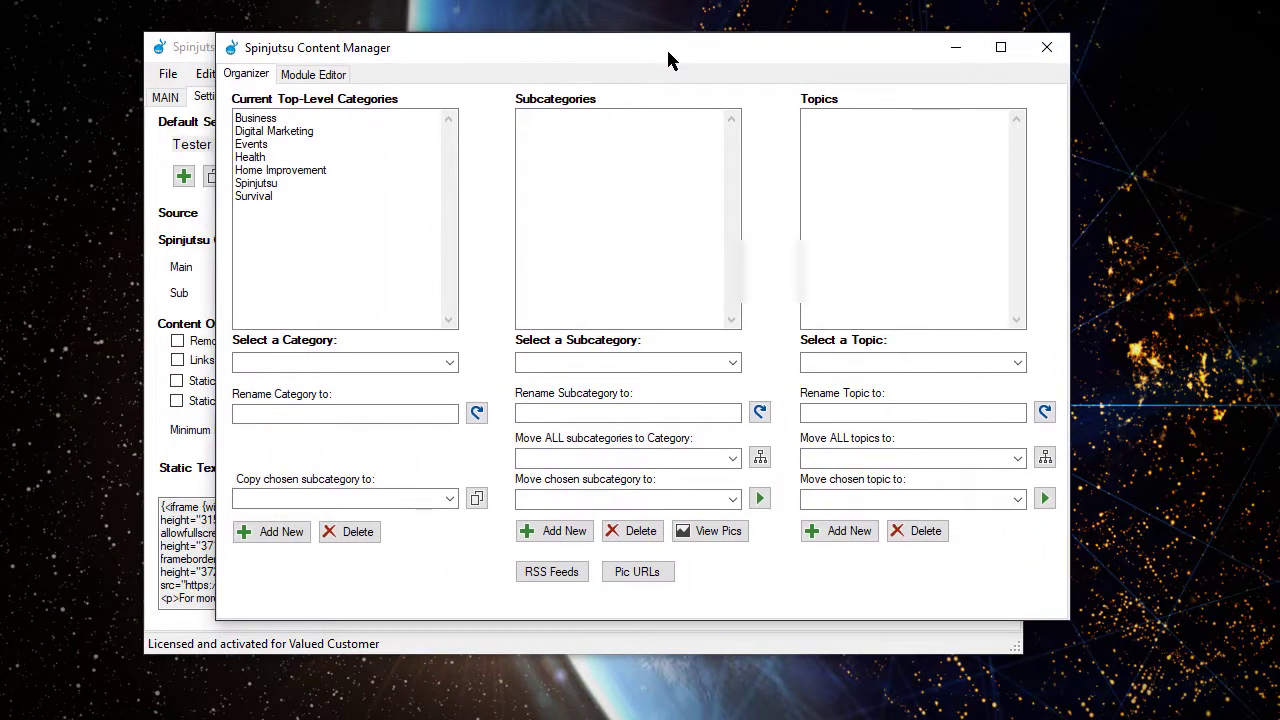
drag(668, 54, 584, 32)
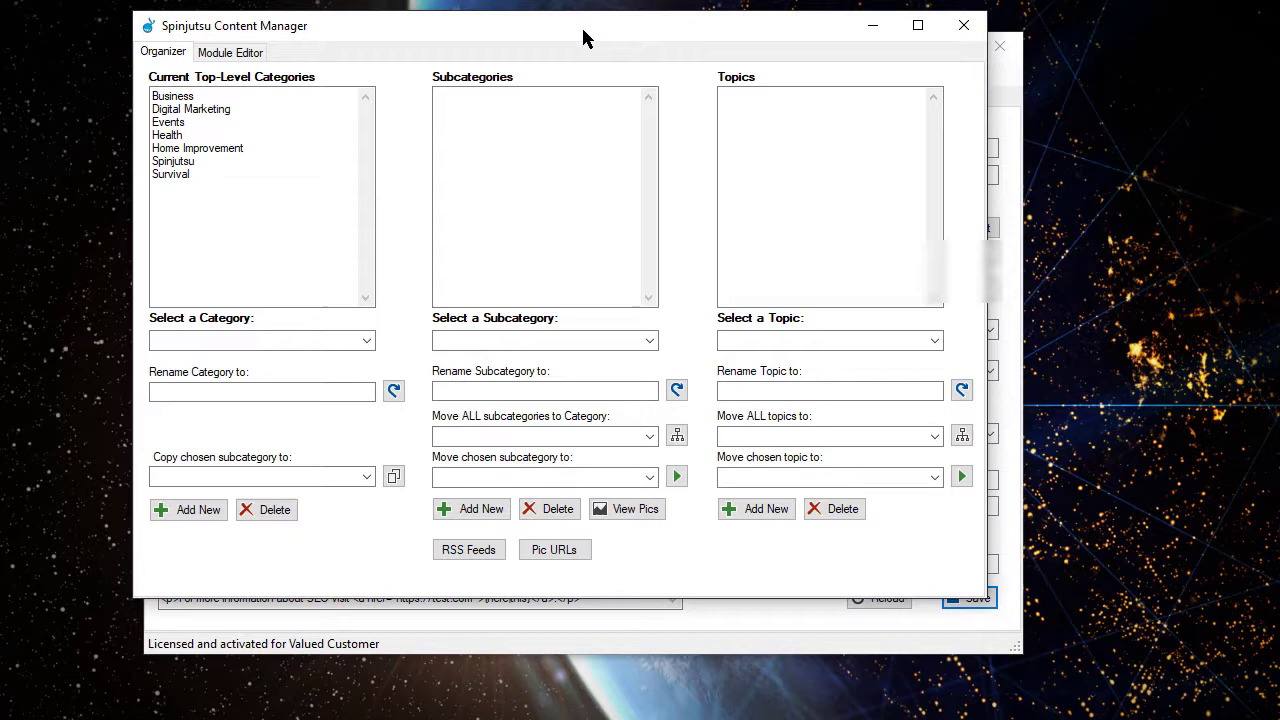
click(364, 341)
click(362, 372)
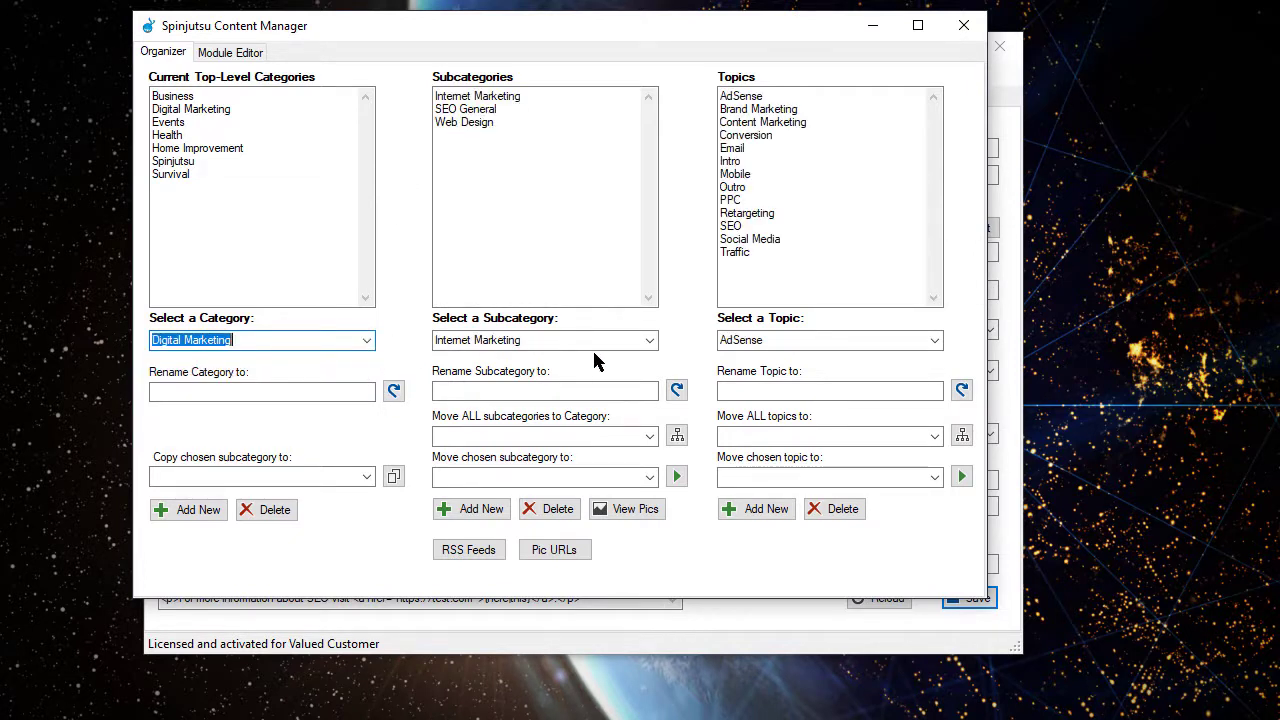
click(648, 341)
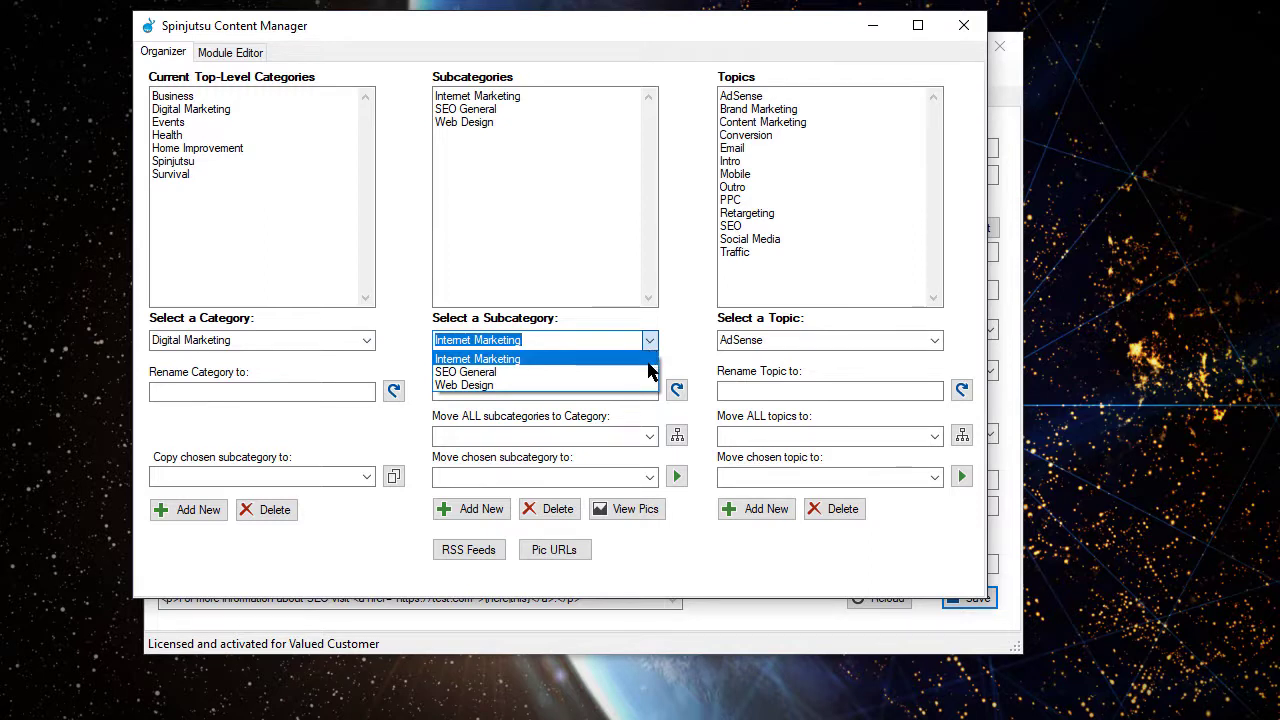
click(643, 378)
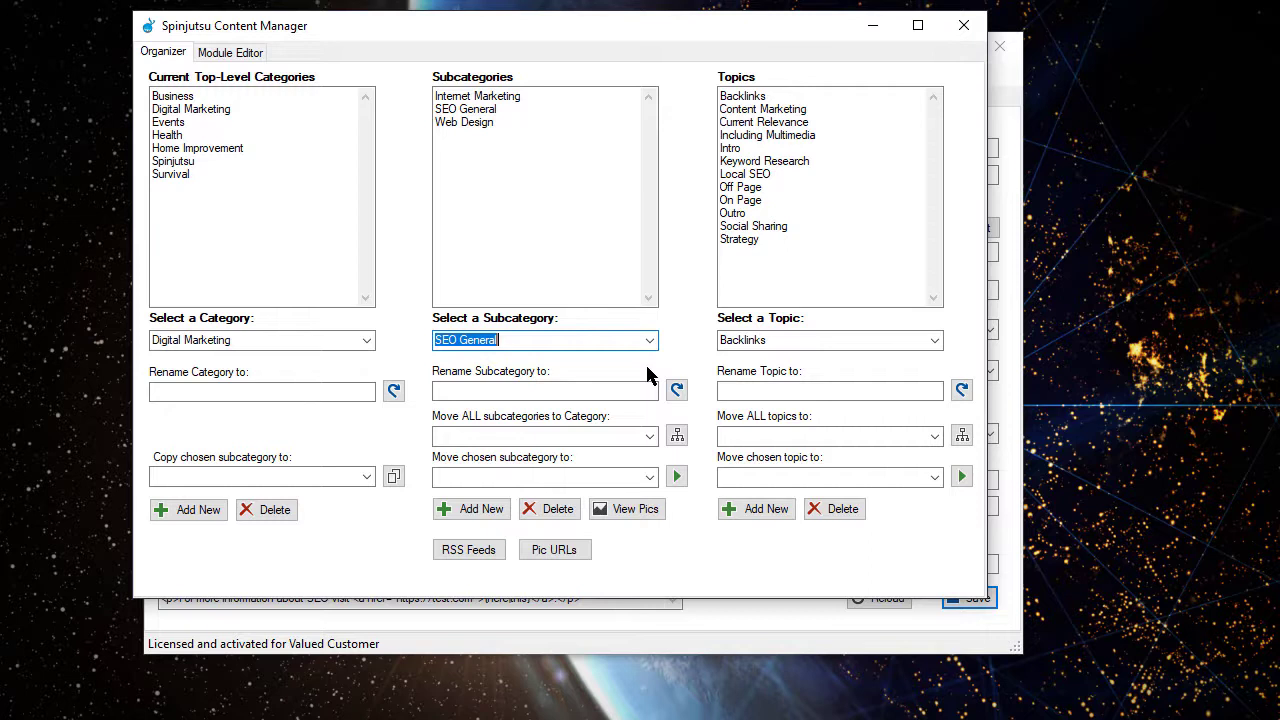
- Copy SEO General into Digital Marketing as 'Tester Bob', merging contents, and select it
click(367, 476)
click(362, 505)
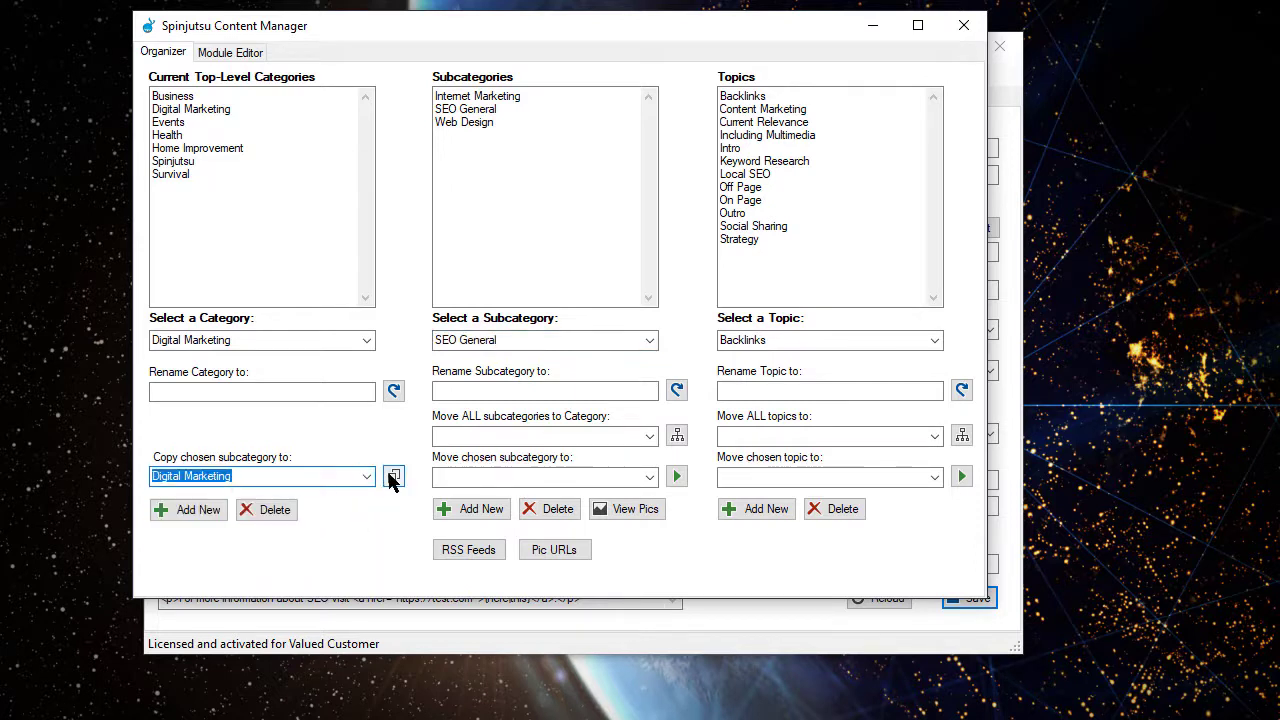
click(393, 477)
key(End)
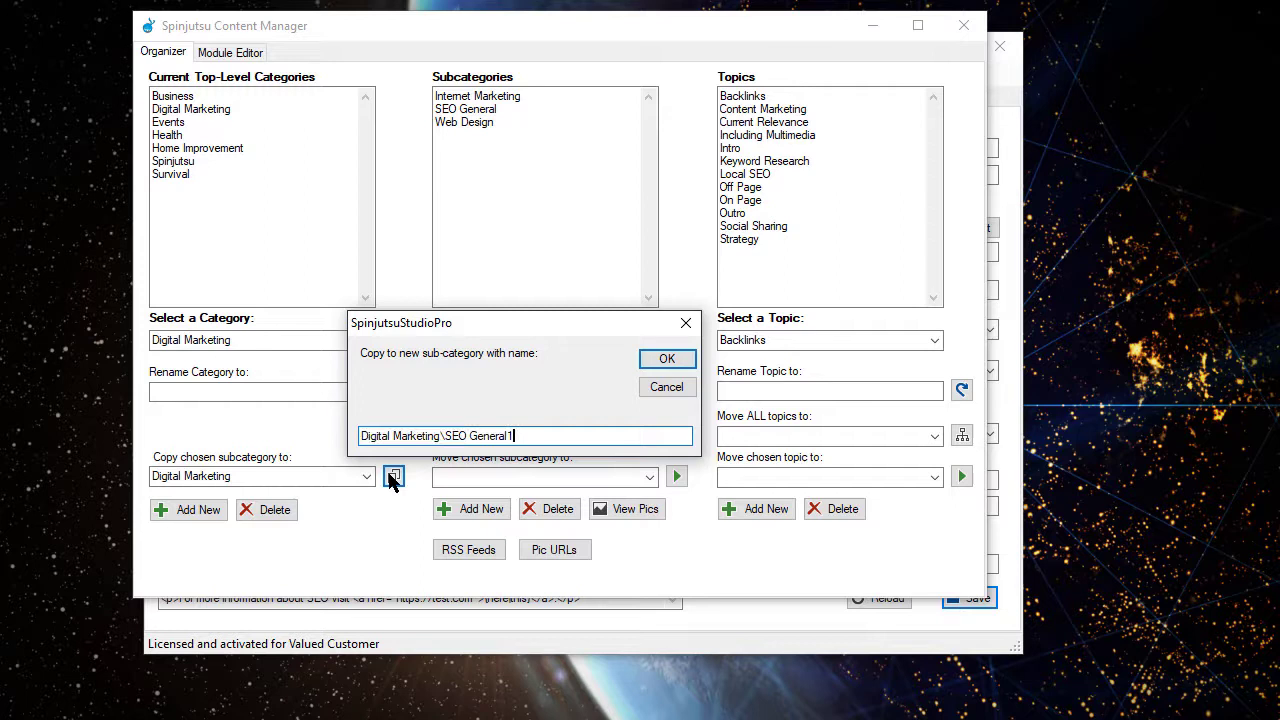
key(BackSpace)
key(BackSpace)
key(BackSpace)
key(BackSpace)
key(BackSpace)
key(BackSpace)
key(BackSpace)
key(BackSpace)
key(BackSpace)
key(BackSpace)
key(BackSpace)
key(BackSpace)
text(Tester Bob)
click(668, 360)
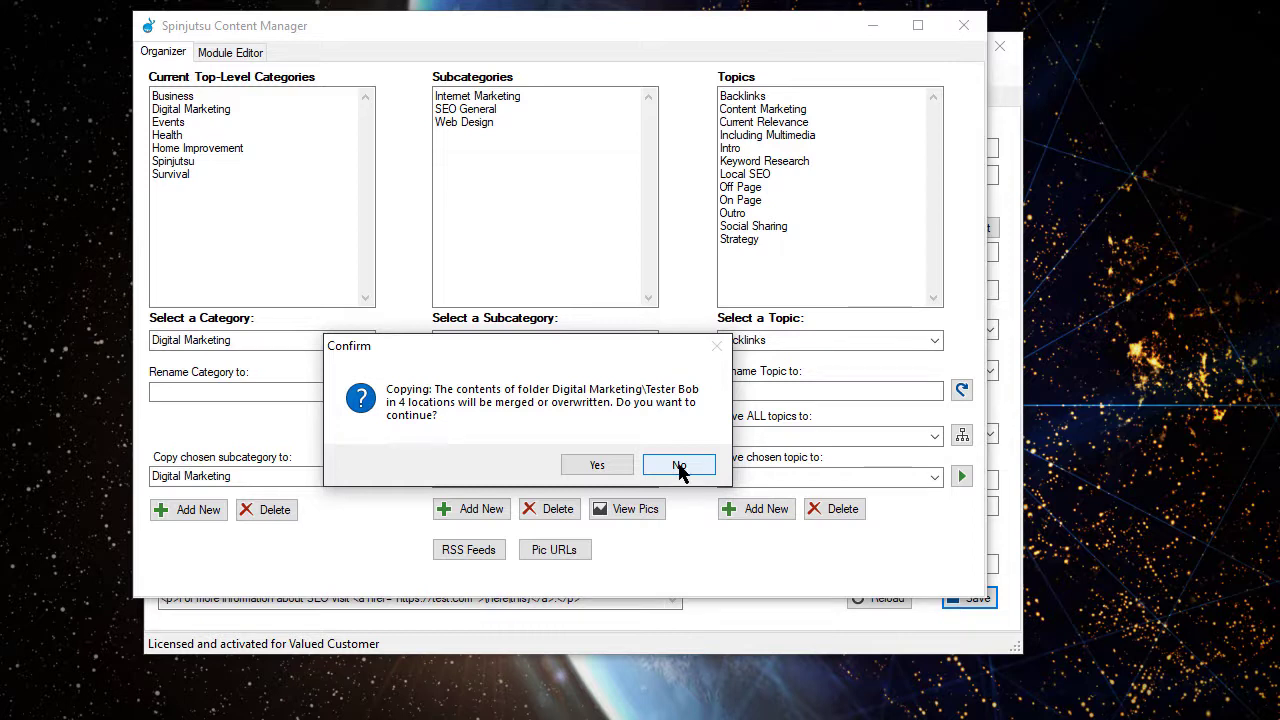
click(597, 468)
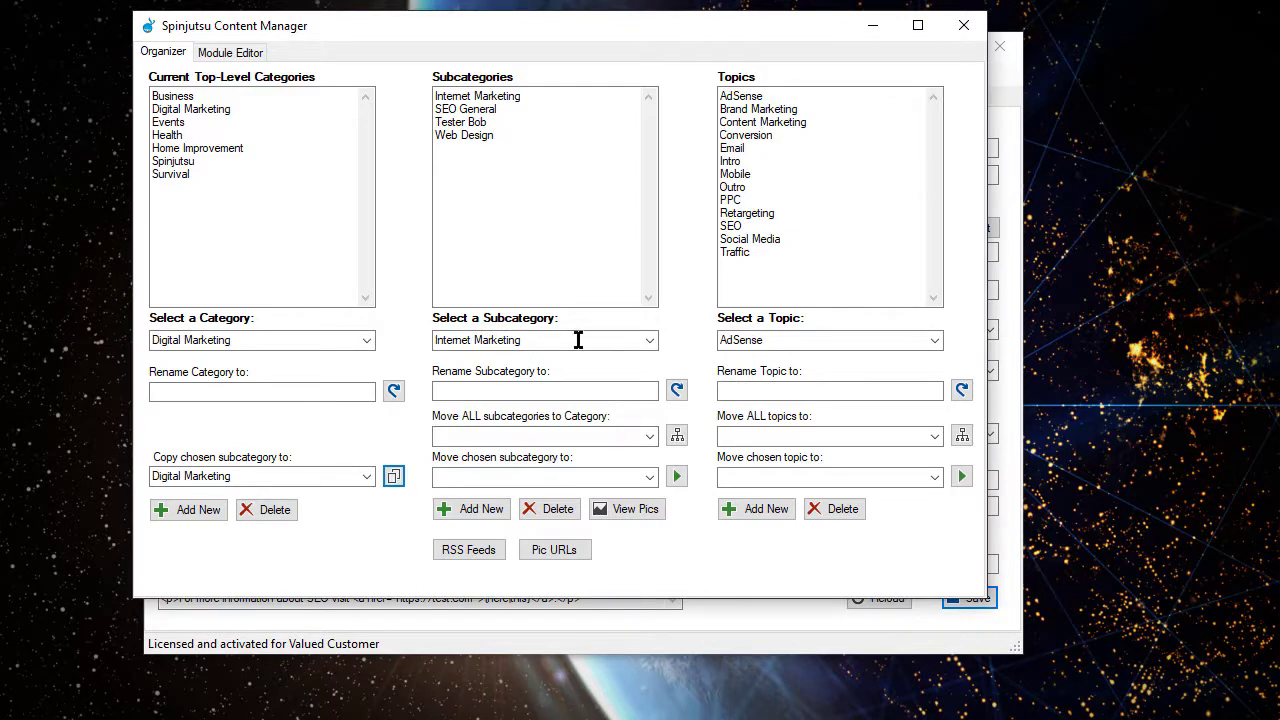
click(645, 340)
click(645, 386)
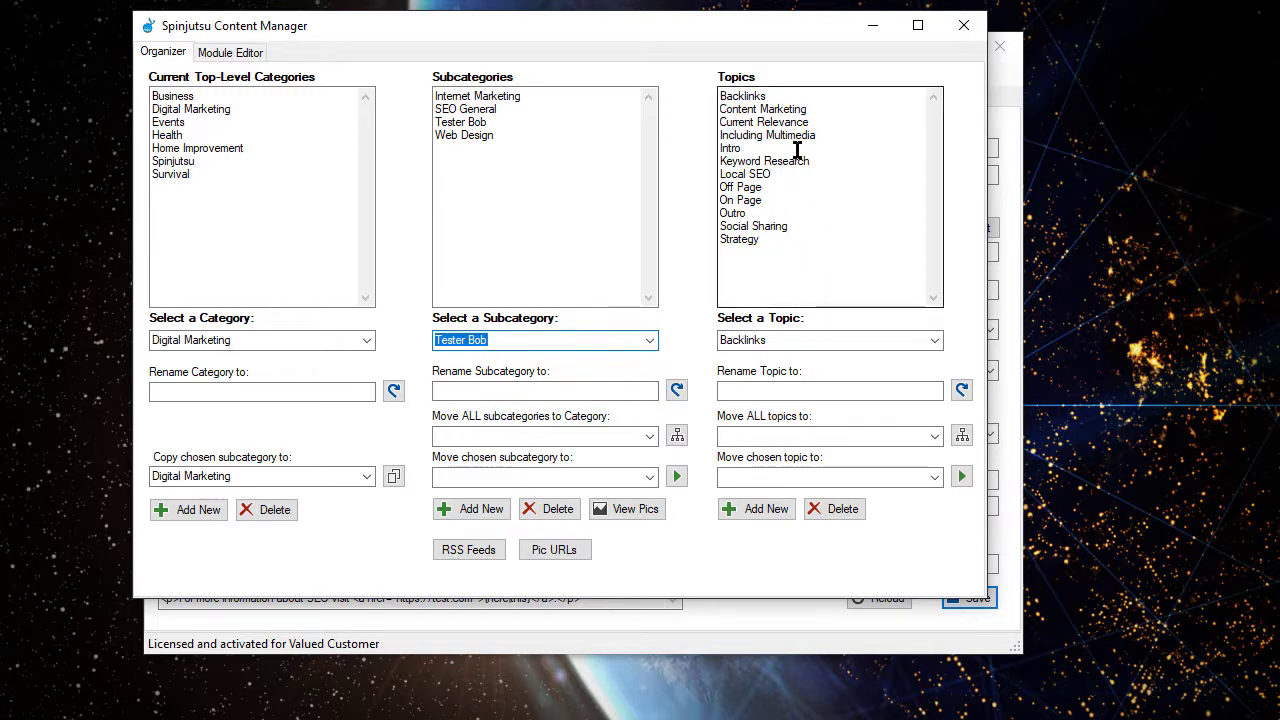
- Choose Tester Bob in the project's Sub dropdown and save the settings
click(963, 30)
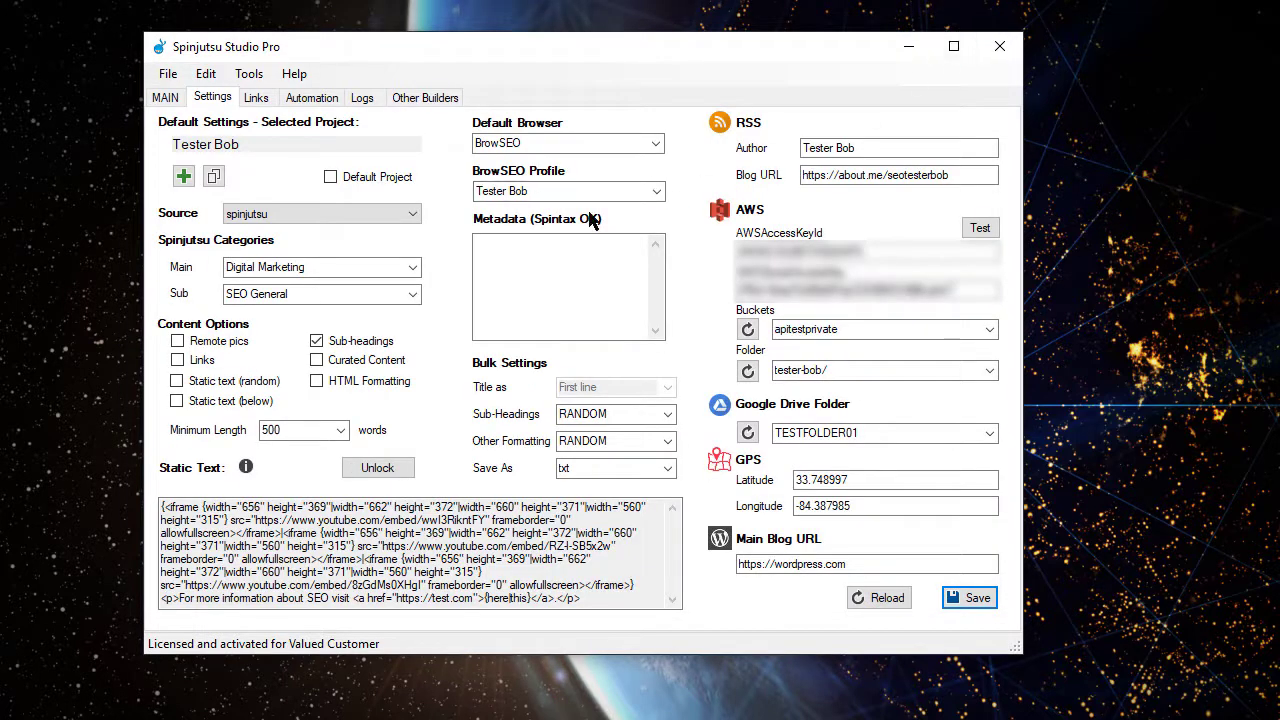
click(412, 295)
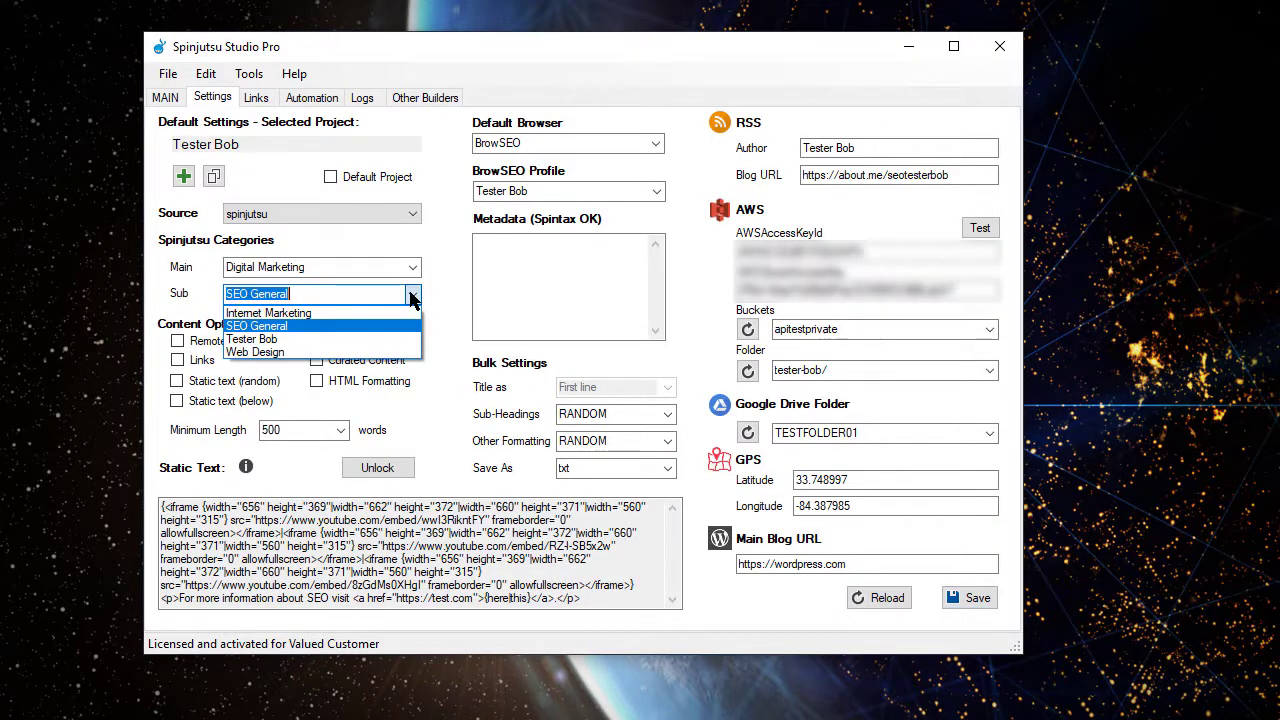
click(323, 340)
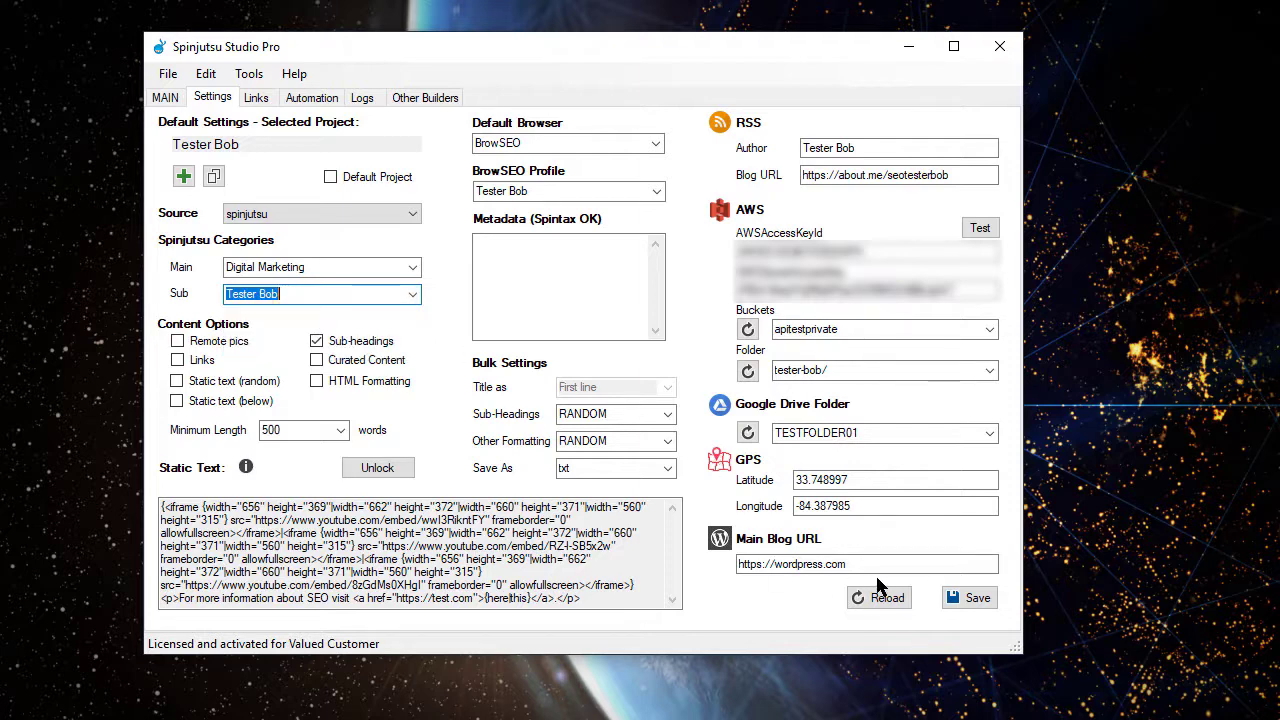
click(970, 600)
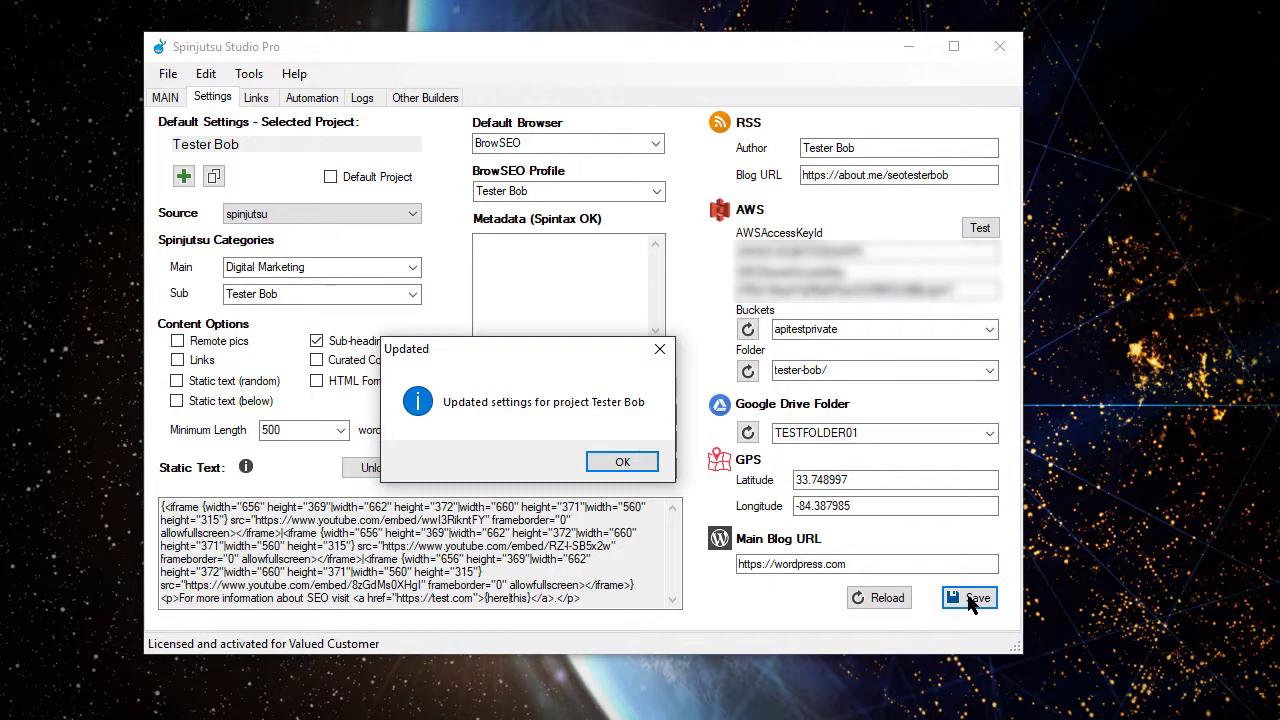
click(624, 463)
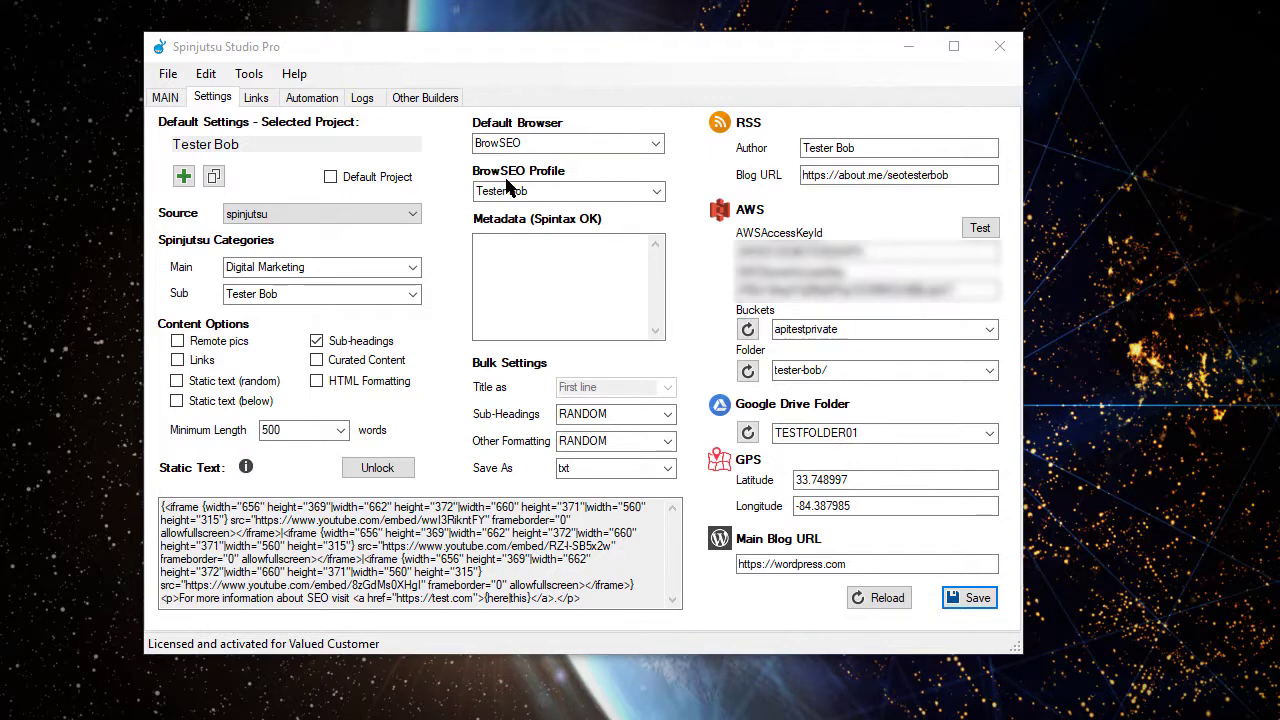
- Open the Image Spinner tool in full view
click(247, 74)
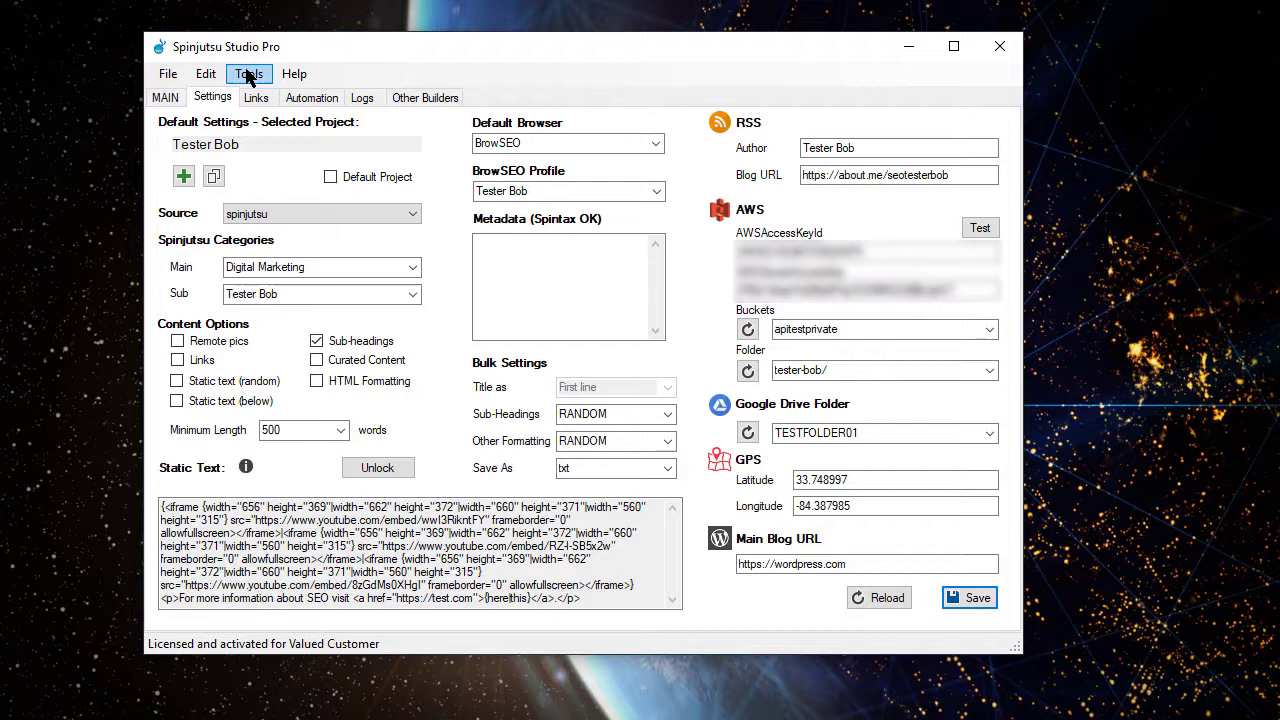
click(246, 75)
click(268, 118)
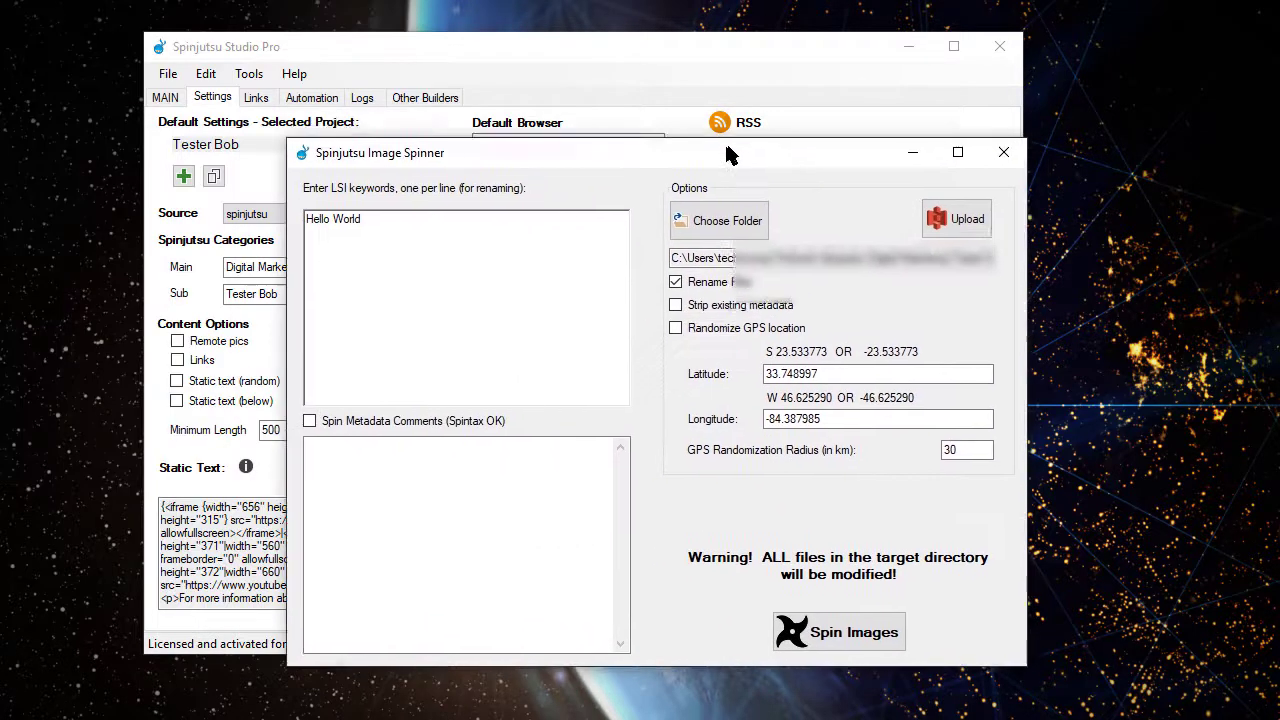
drag(728, 155, 697, 80)
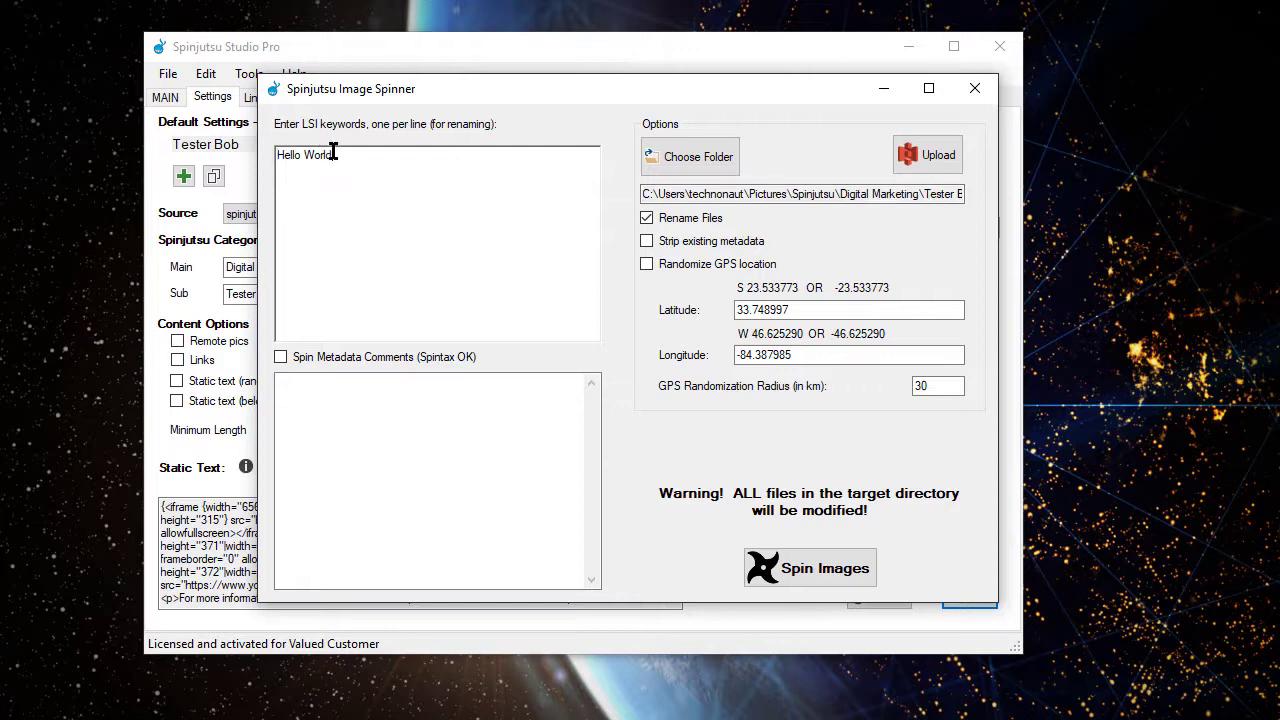
- Replace Hello World with: seo atlanta ga, seo atlanta, atlanta seo, best atlanta seo company
drag(331, 153, 178, 160)
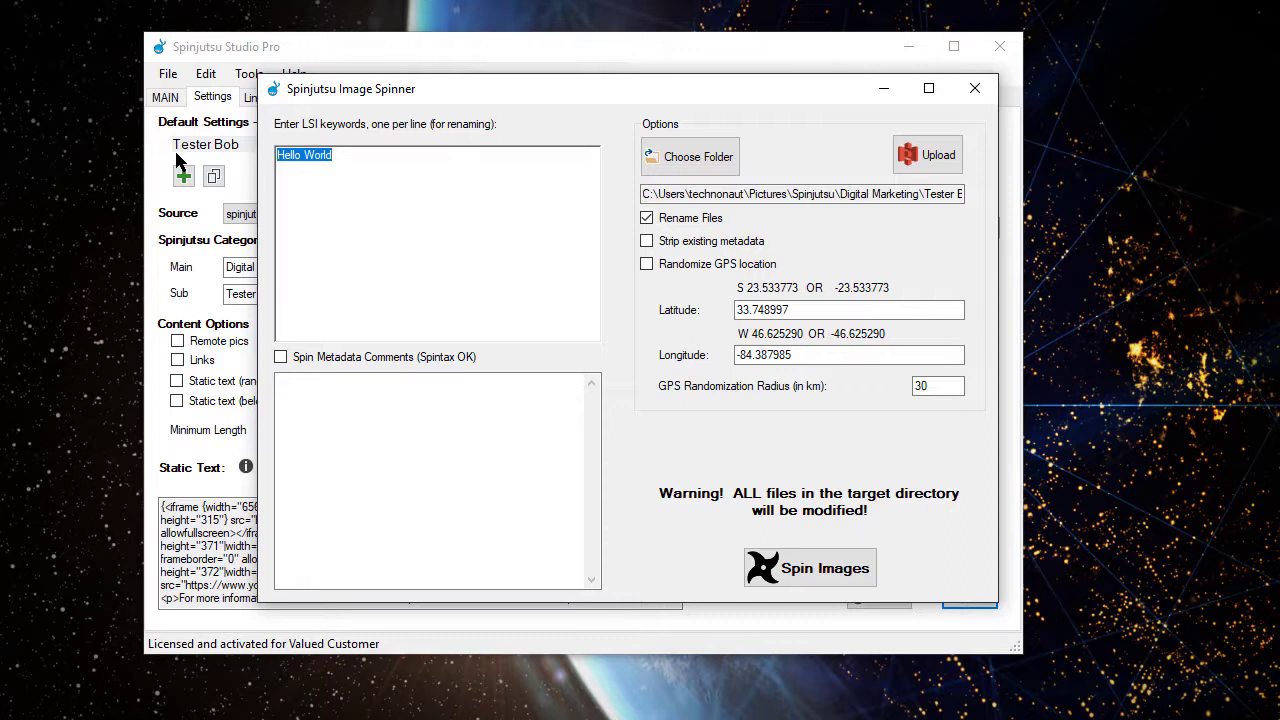
text(seo atlanta ga)
key(Return)
text(seo atlanta)
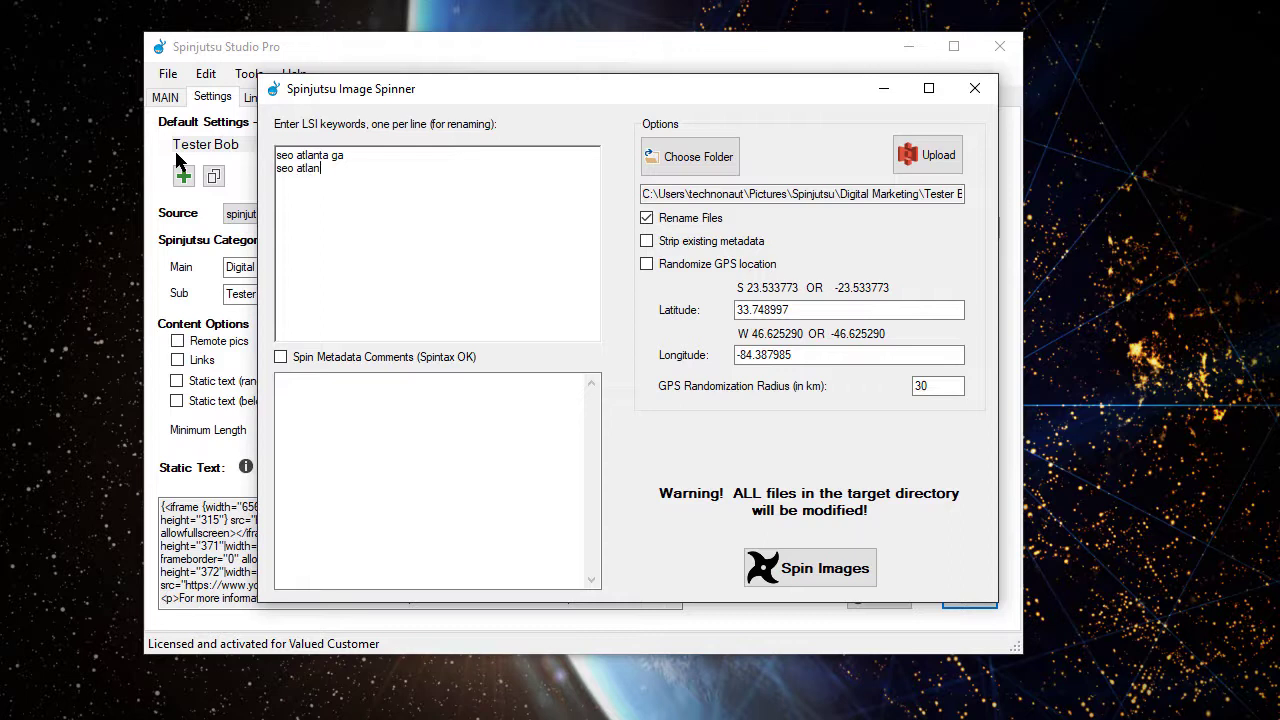
key(Return)
text(atlanta seo)
key(Return)
text(best atlanta seo company)
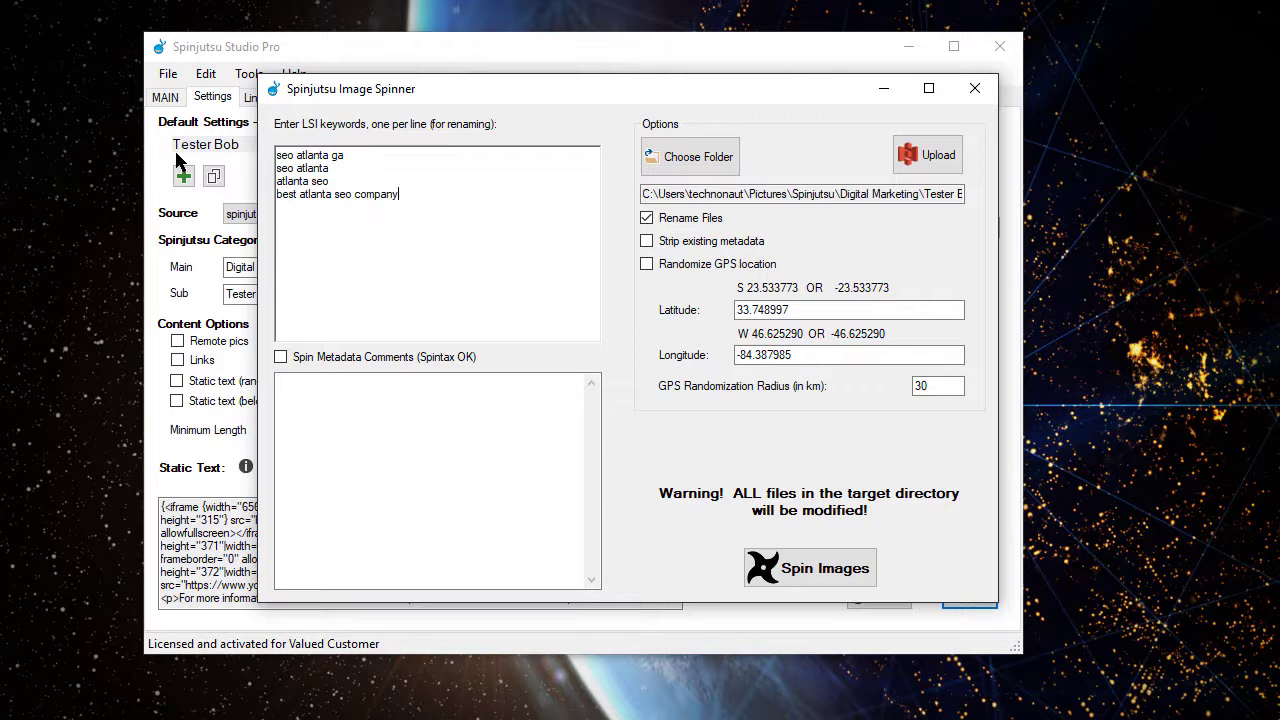
click(280, 357)
- Enter the spintax metadata comments, including the Something important, URL and NAP lines
click(327, 399)
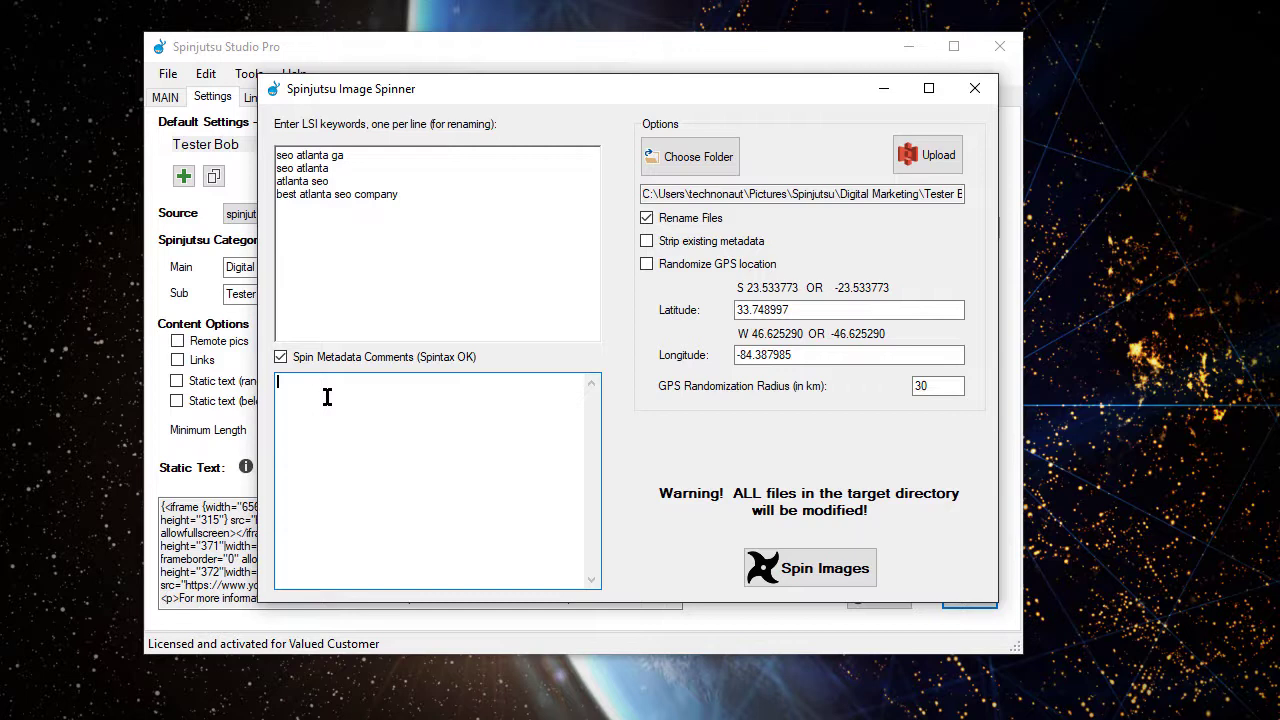
text({Ra)
text(ndom text)
text(|Something impor)
text(tant}  )
text(URL  )
text(NAP)
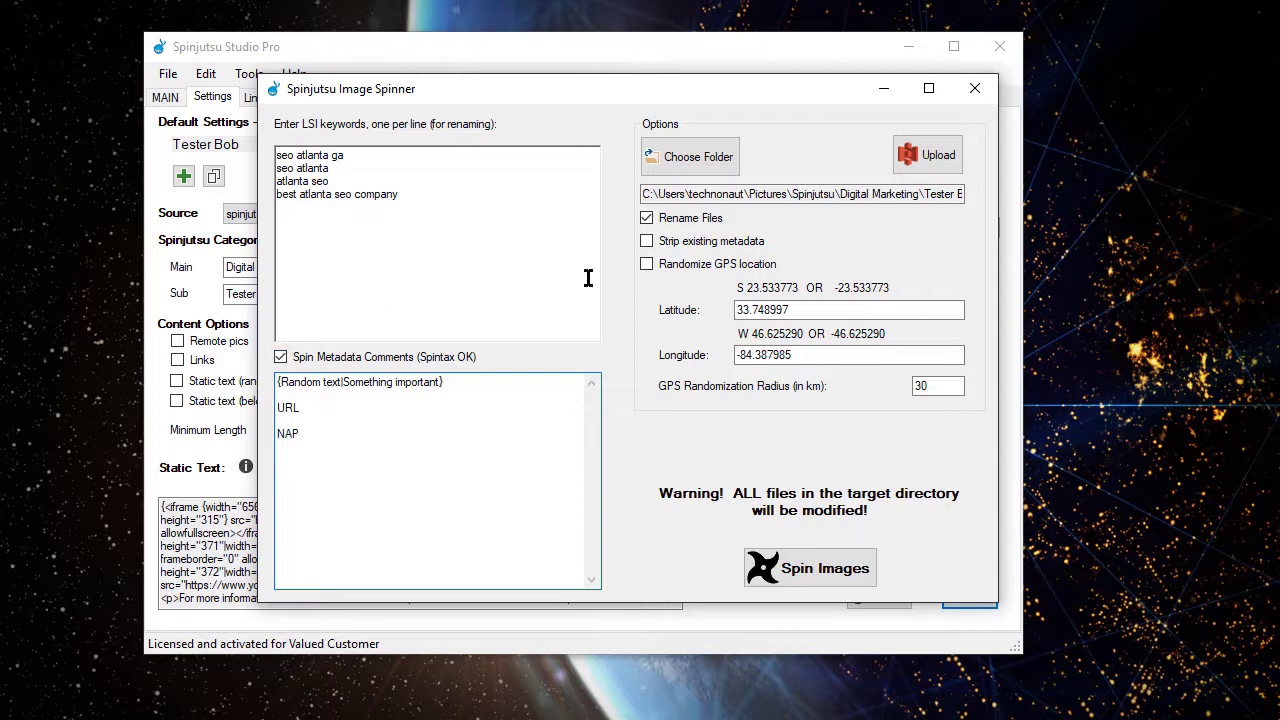
- Turn on metadata stripping and GPS randomization, changing the radius from 30 to 20 km
click(646, 243)
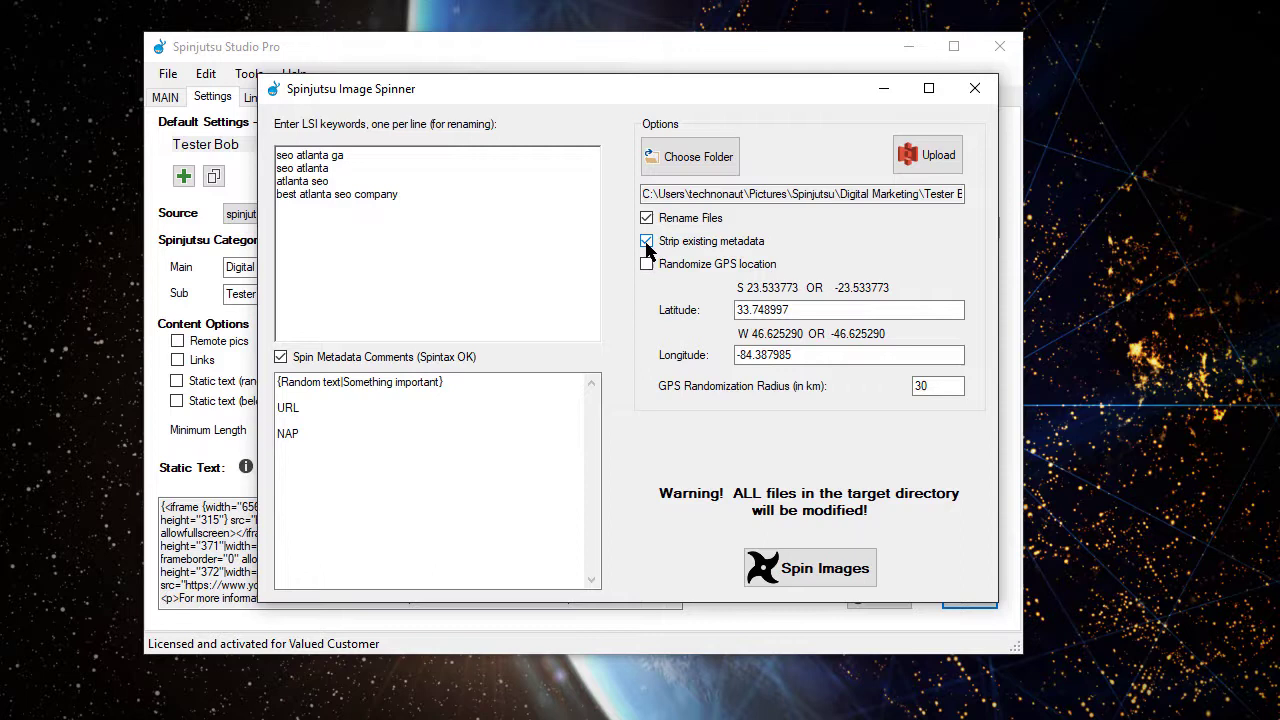
click(646, 265)
drag(934, 387, 893, 385)
text(20)
click(815, 353)
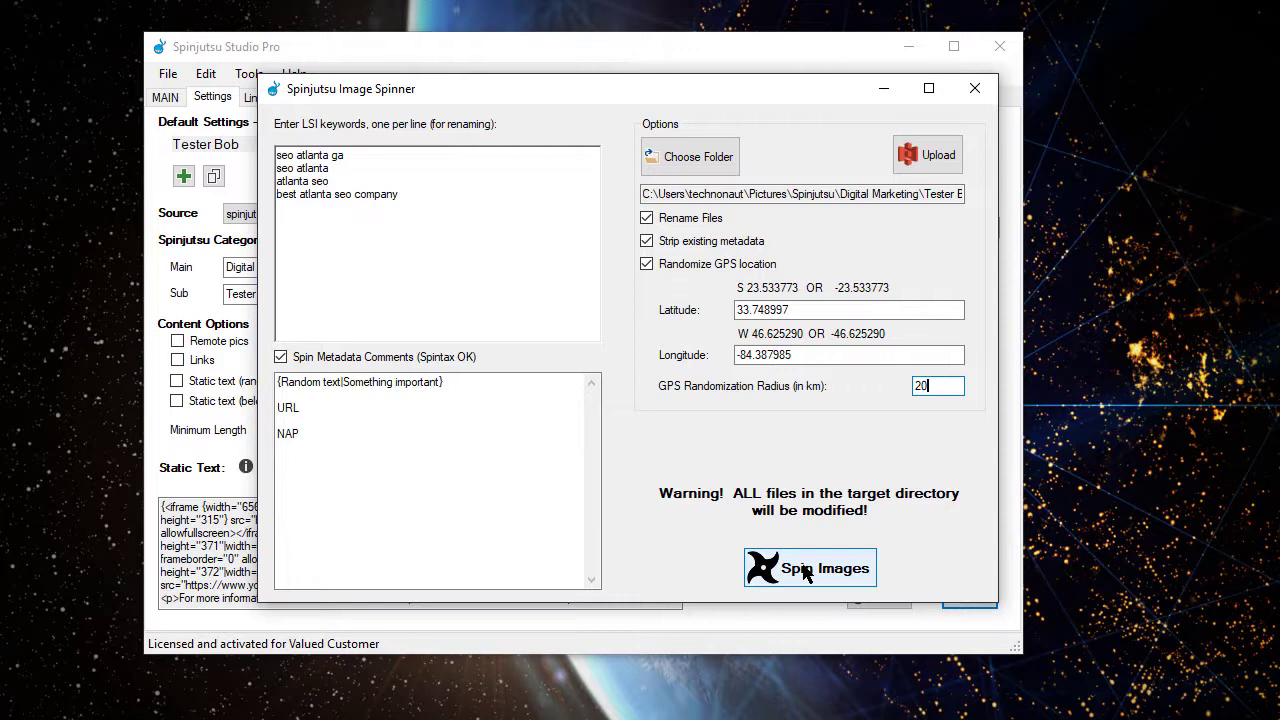
- Run Spin Images, which modifies 6 files
click(806, 572)
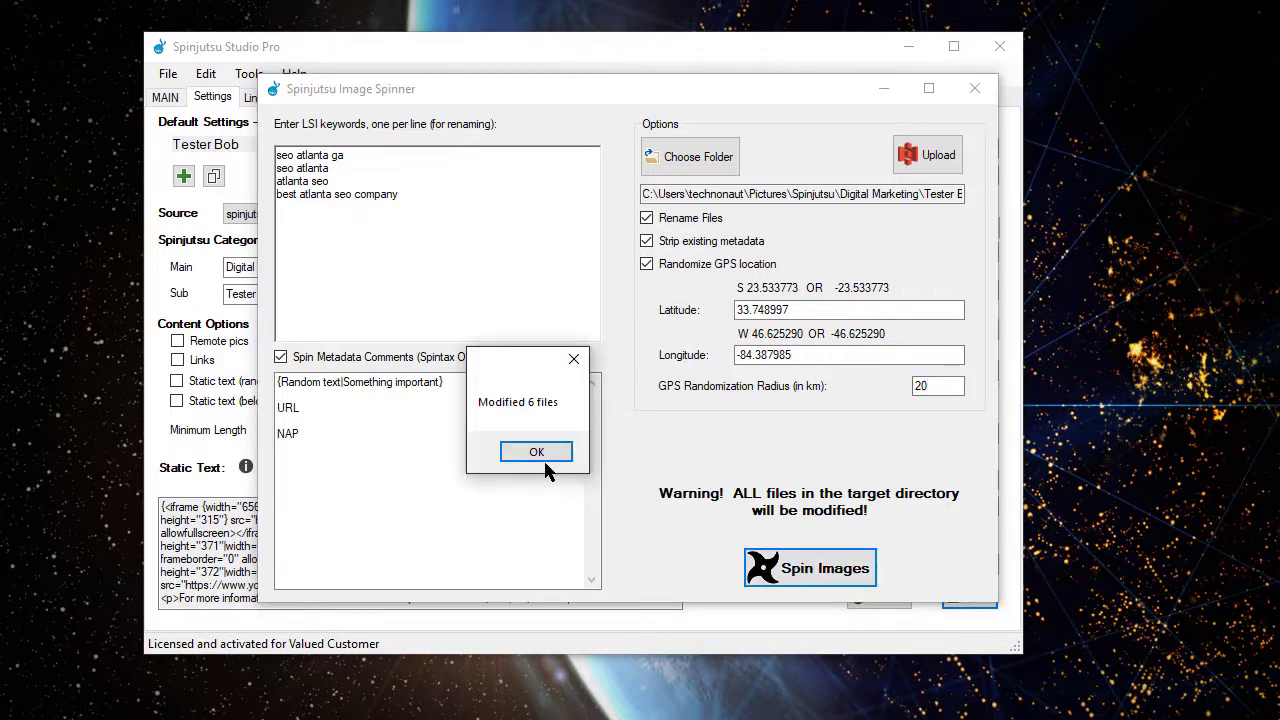
click(540, 450)
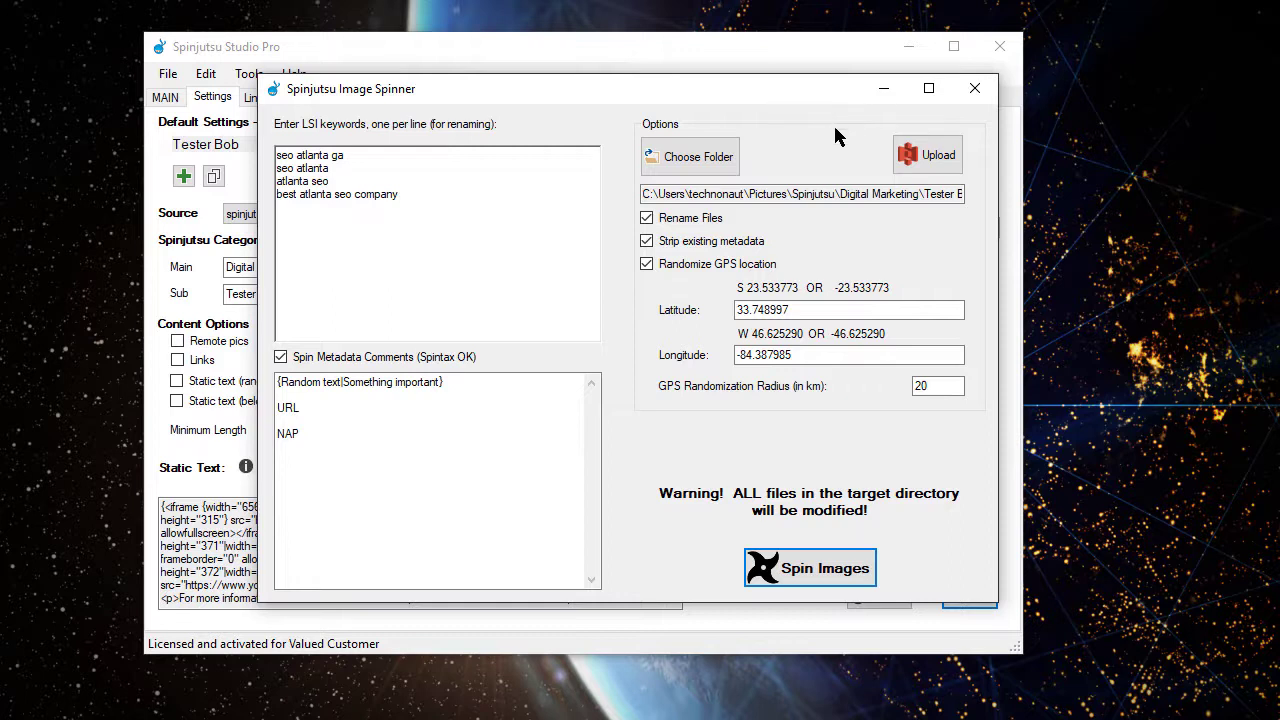
- Upload the spun images to AWS S3, copy their URL list, and close the Image Spinner
click(920, 156)
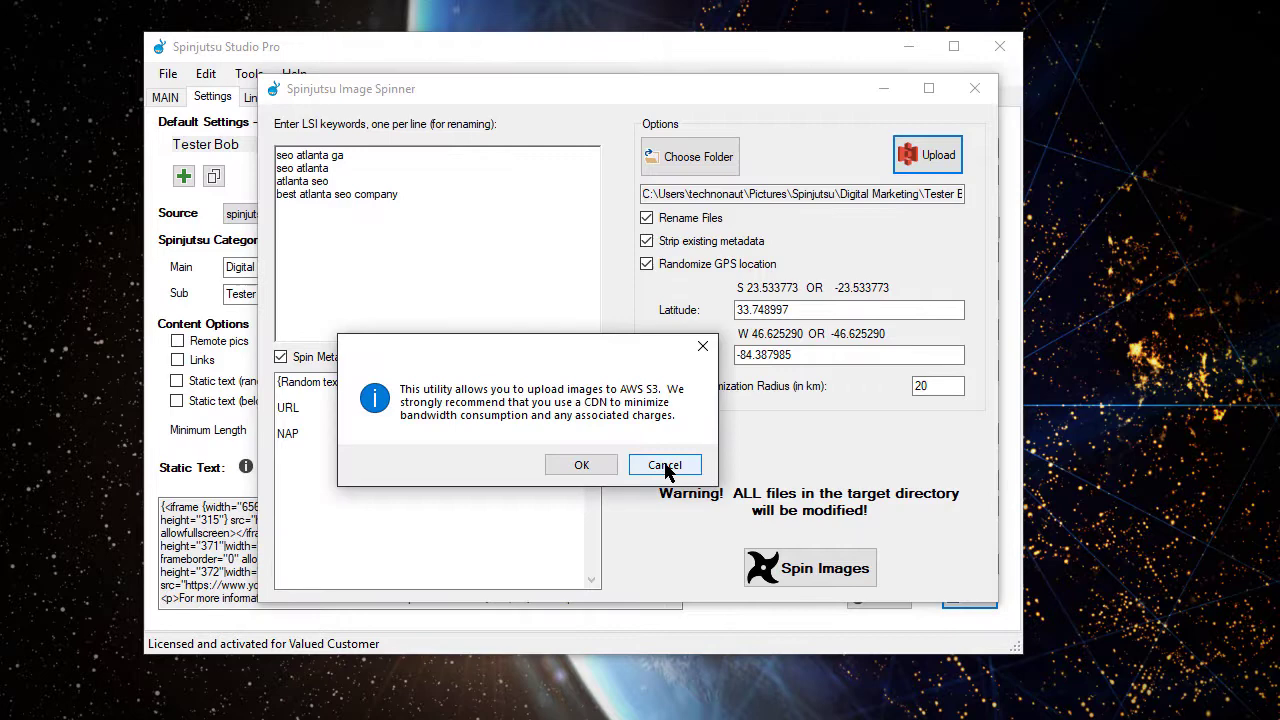
click(583, 466)
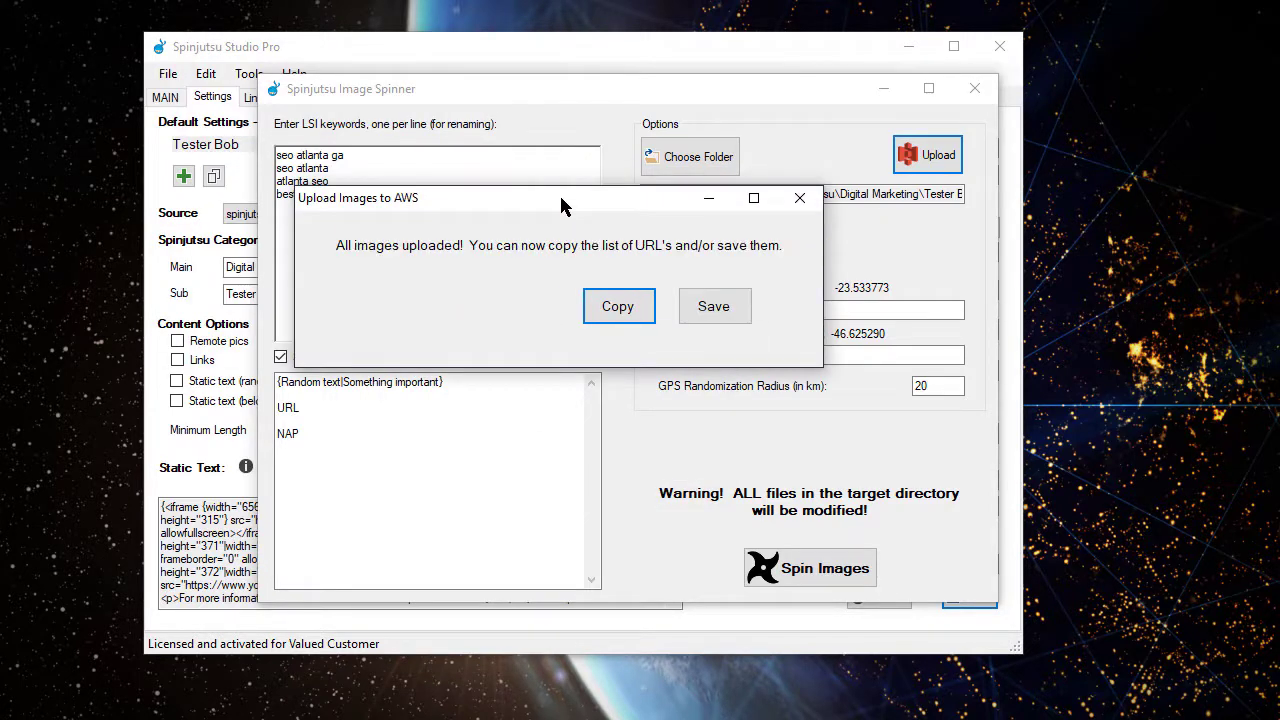
click(621, 314)
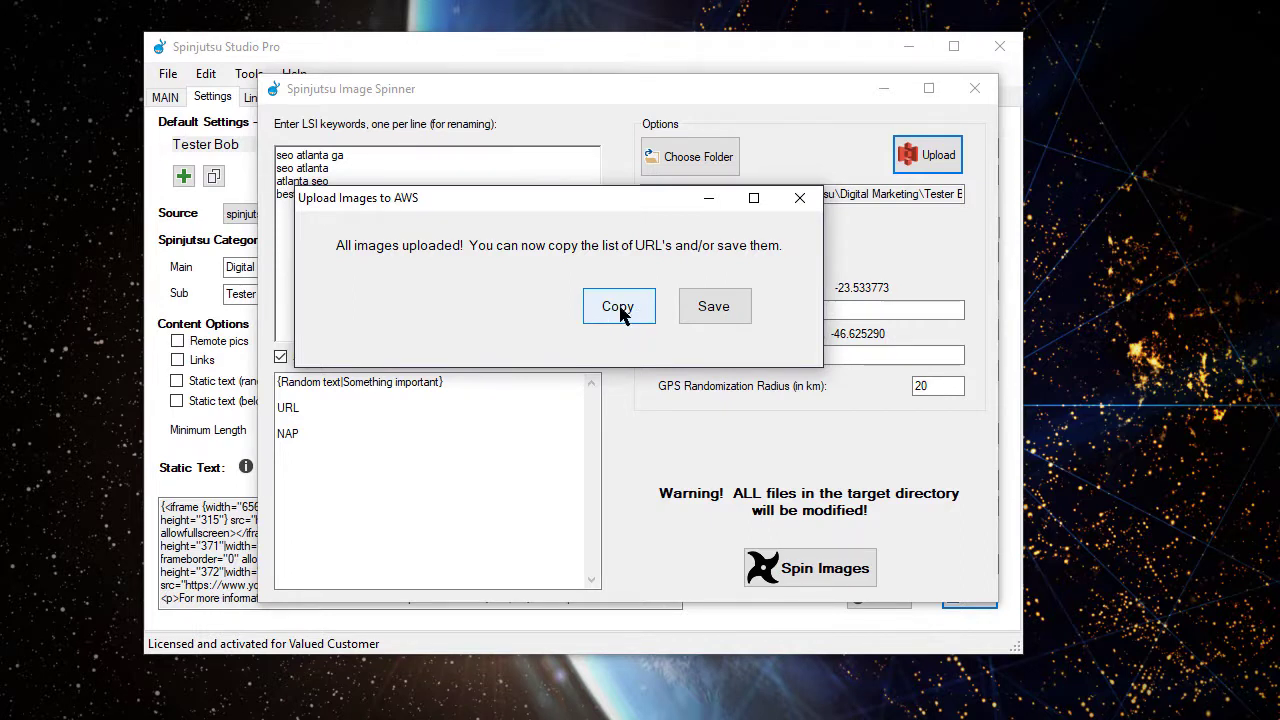
click(621, 314)
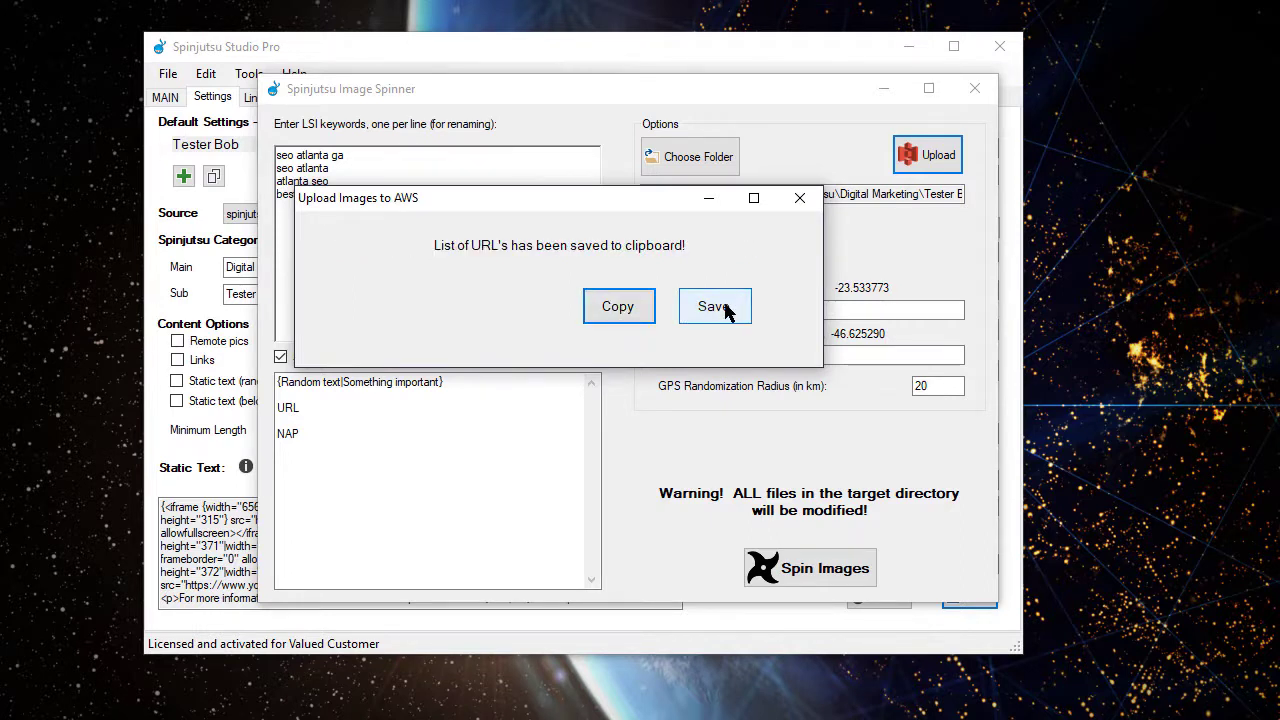
click(800, 198)
click(974, 88)
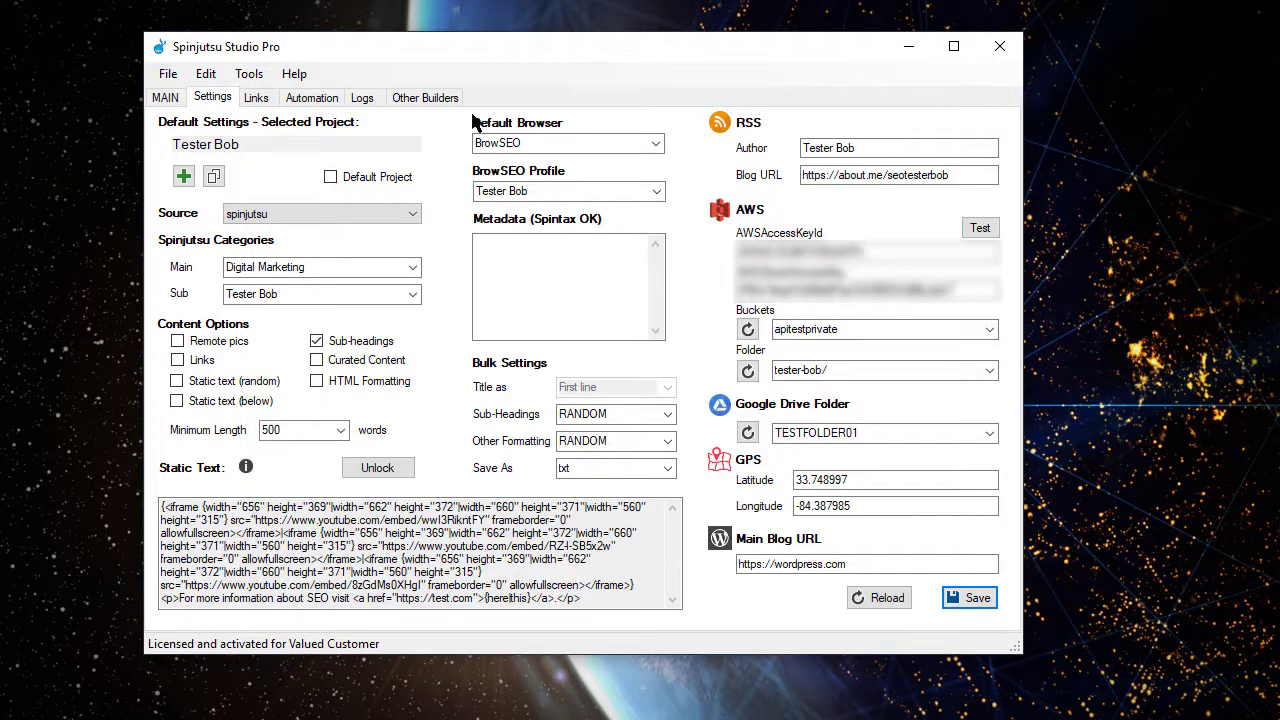
- In Content Manager, select Digital Marketing > Tester Bob and open its Pic URLs list
click(248, 75)
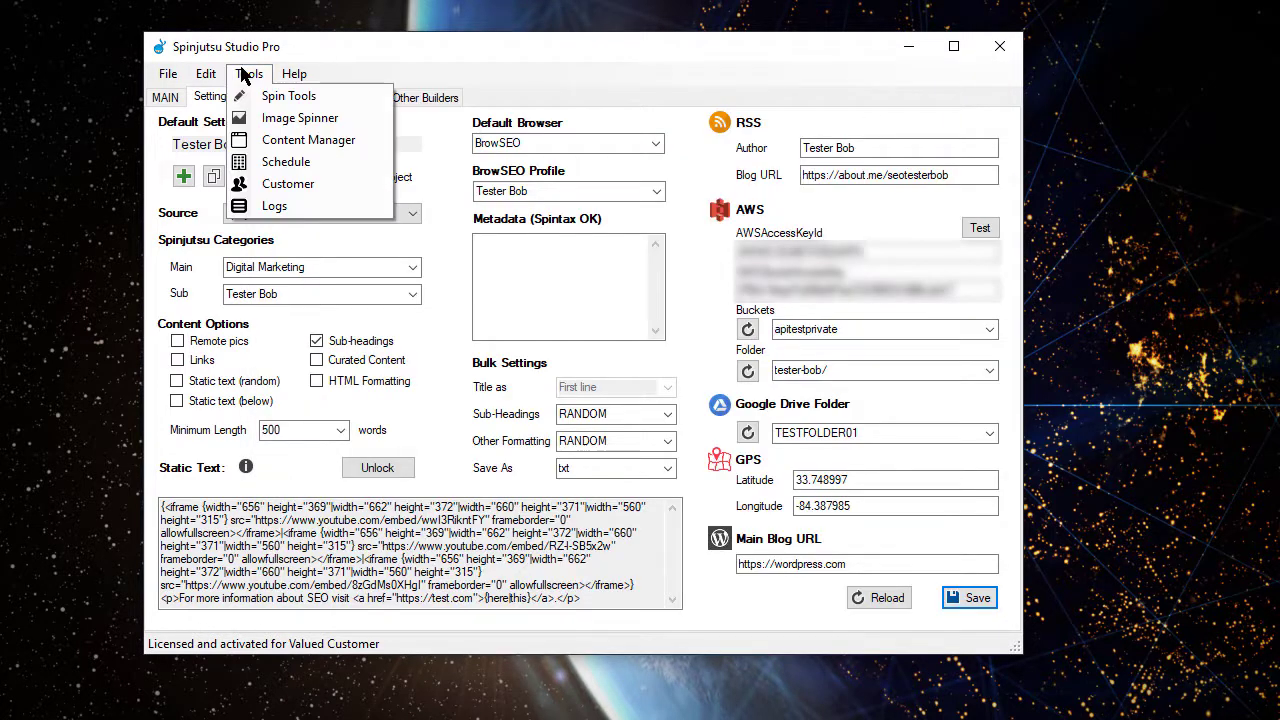
click(296, 139)
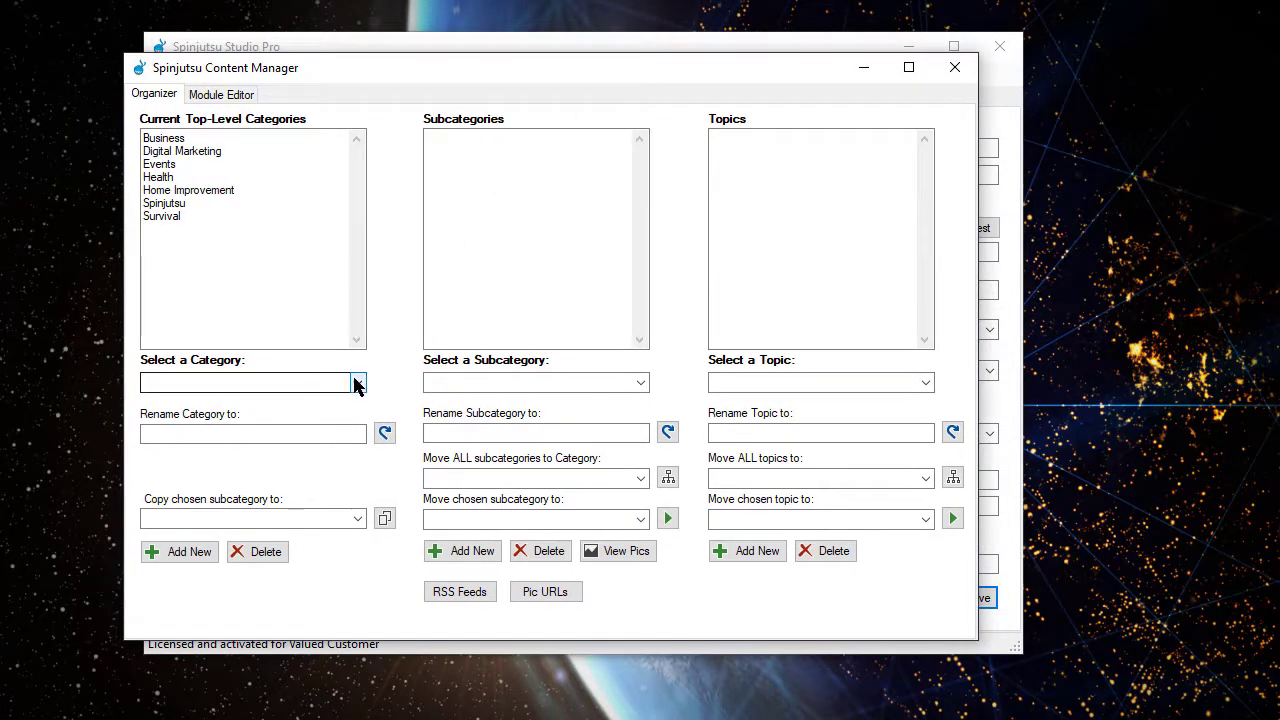
click(357, 382)
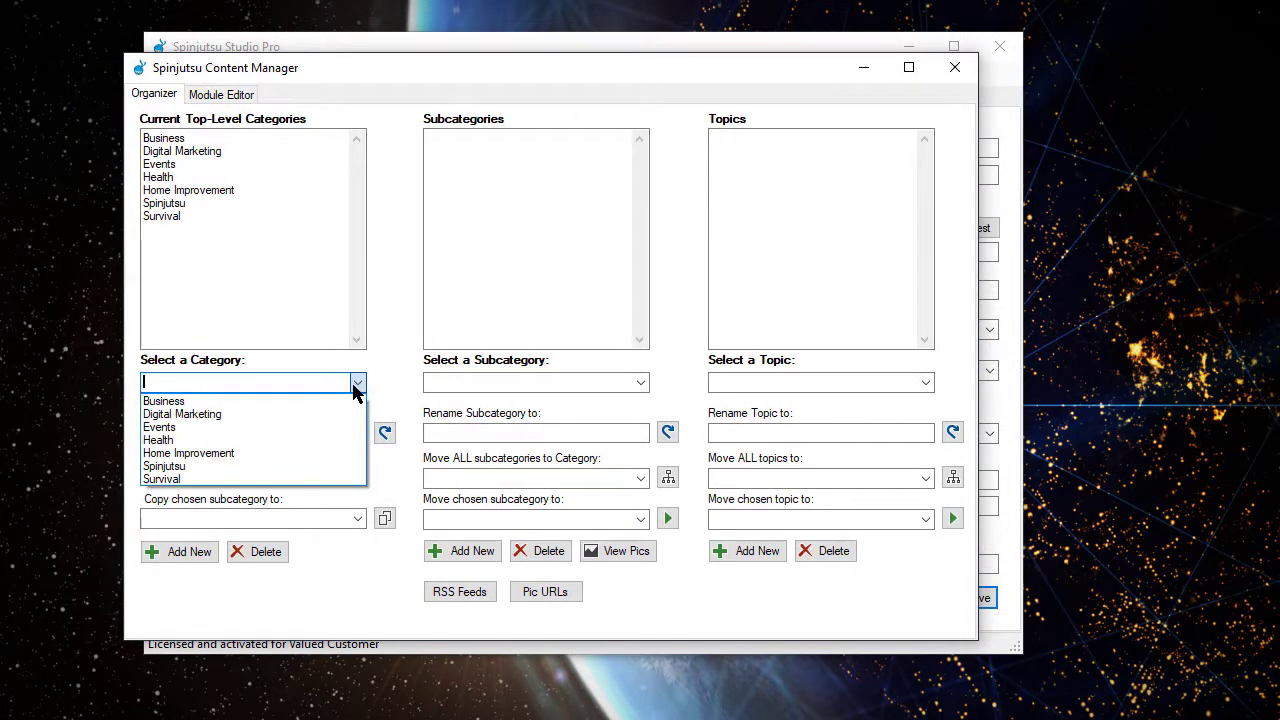
click(352, 414)
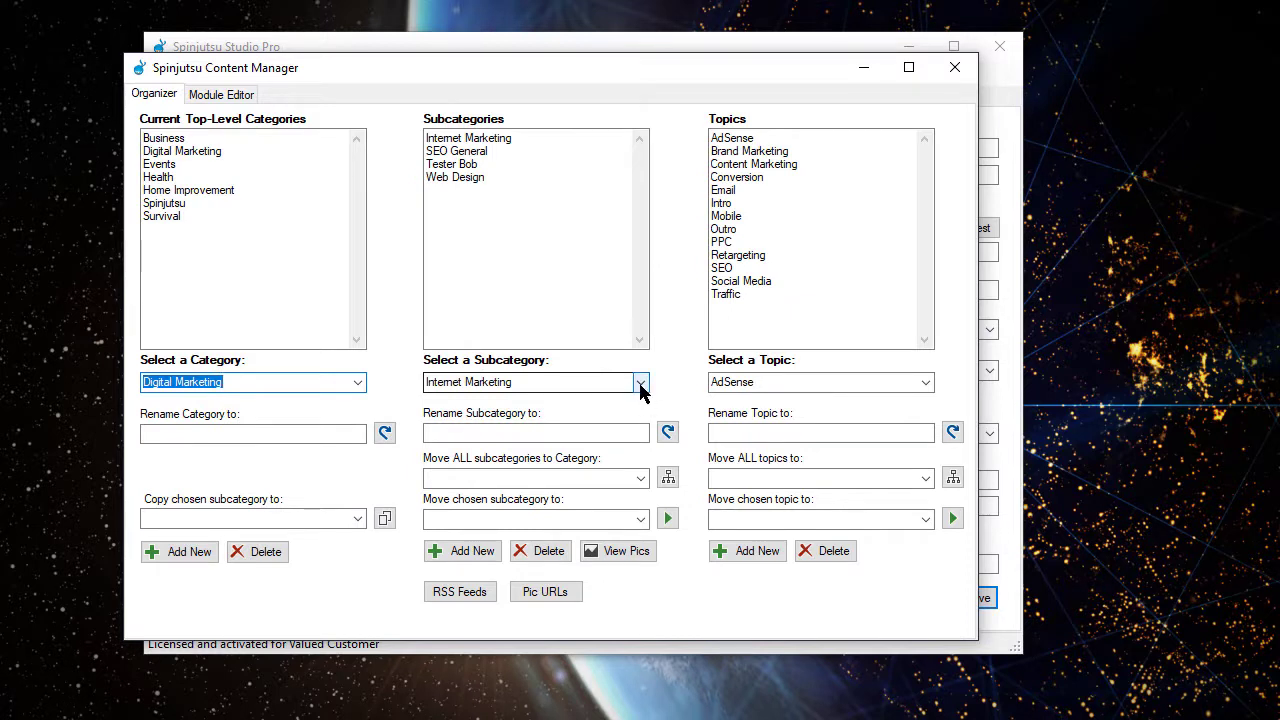
click(640, 390)
click(626, 427)
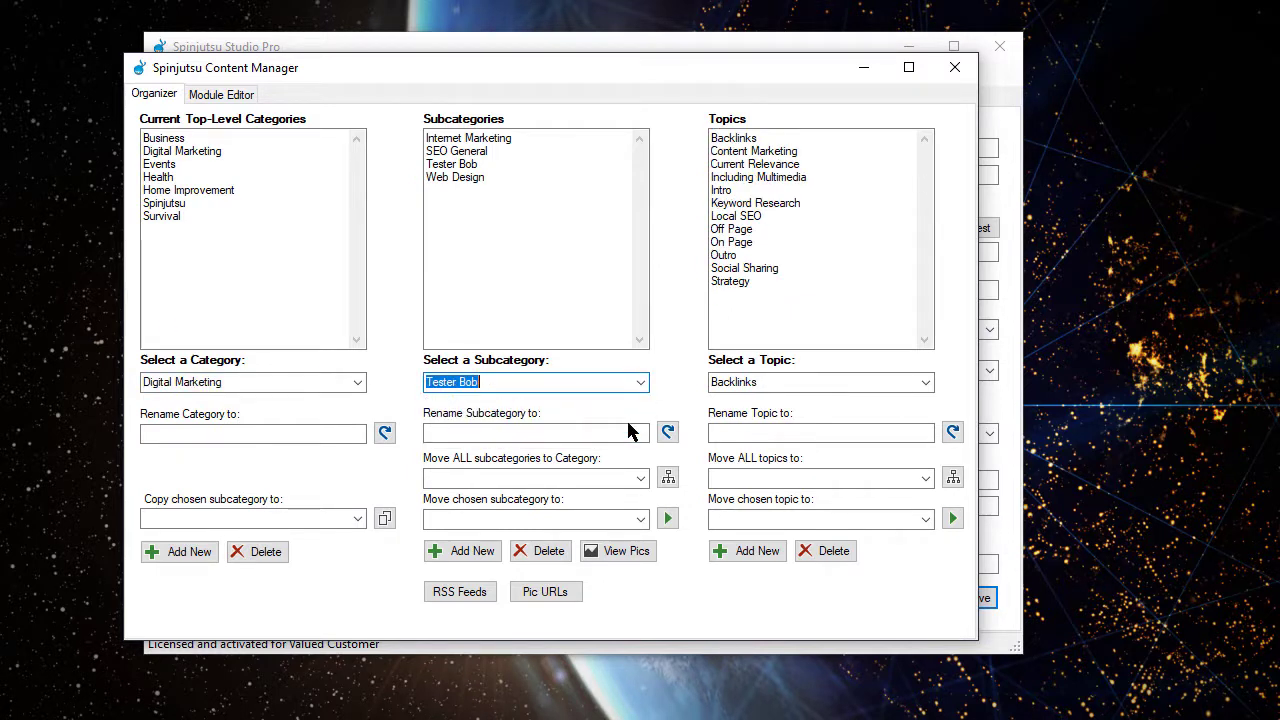
click(547, 593)
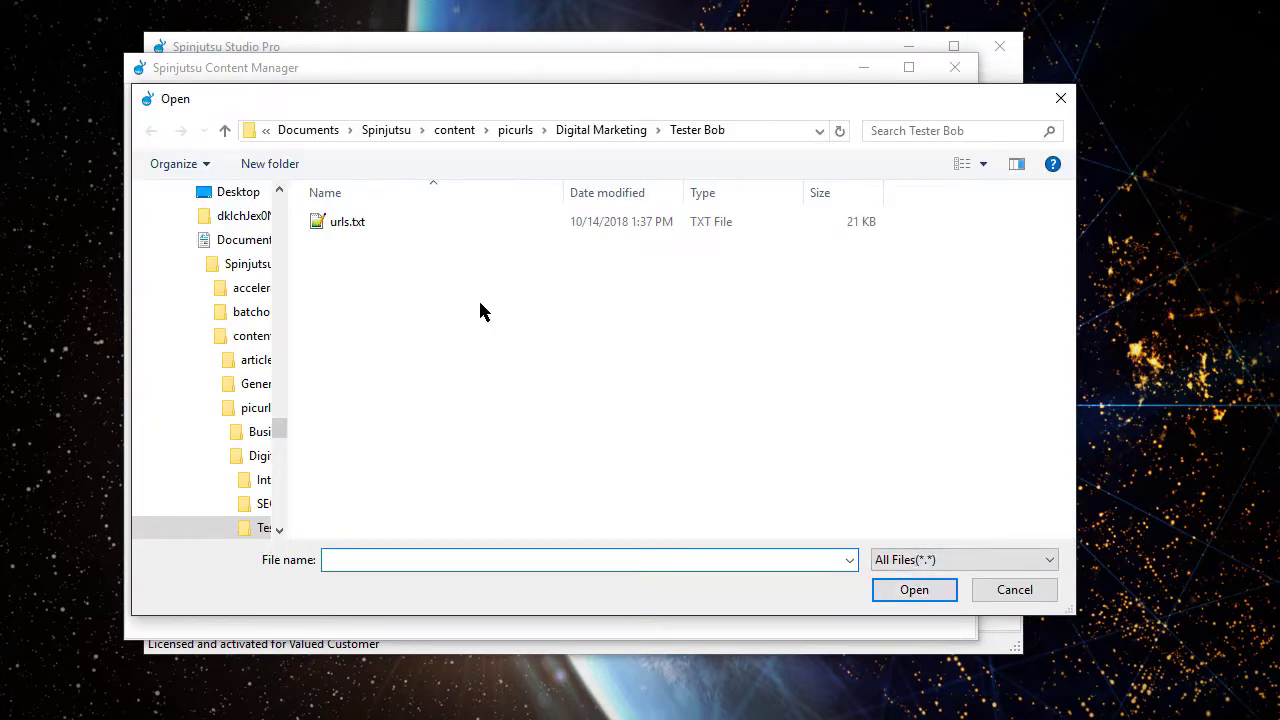
- Replace the contents of urls.txt with the six pasted S3 image URLs and save
click(460, 223)
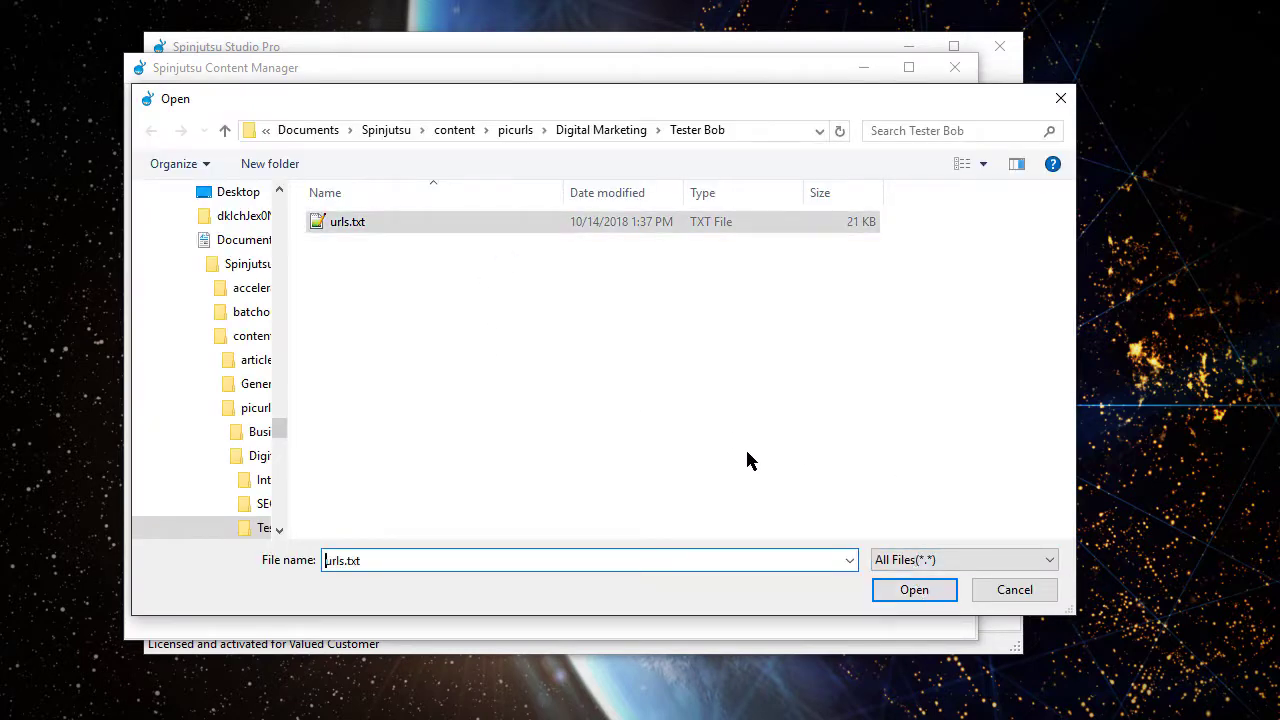
click(886, 592)
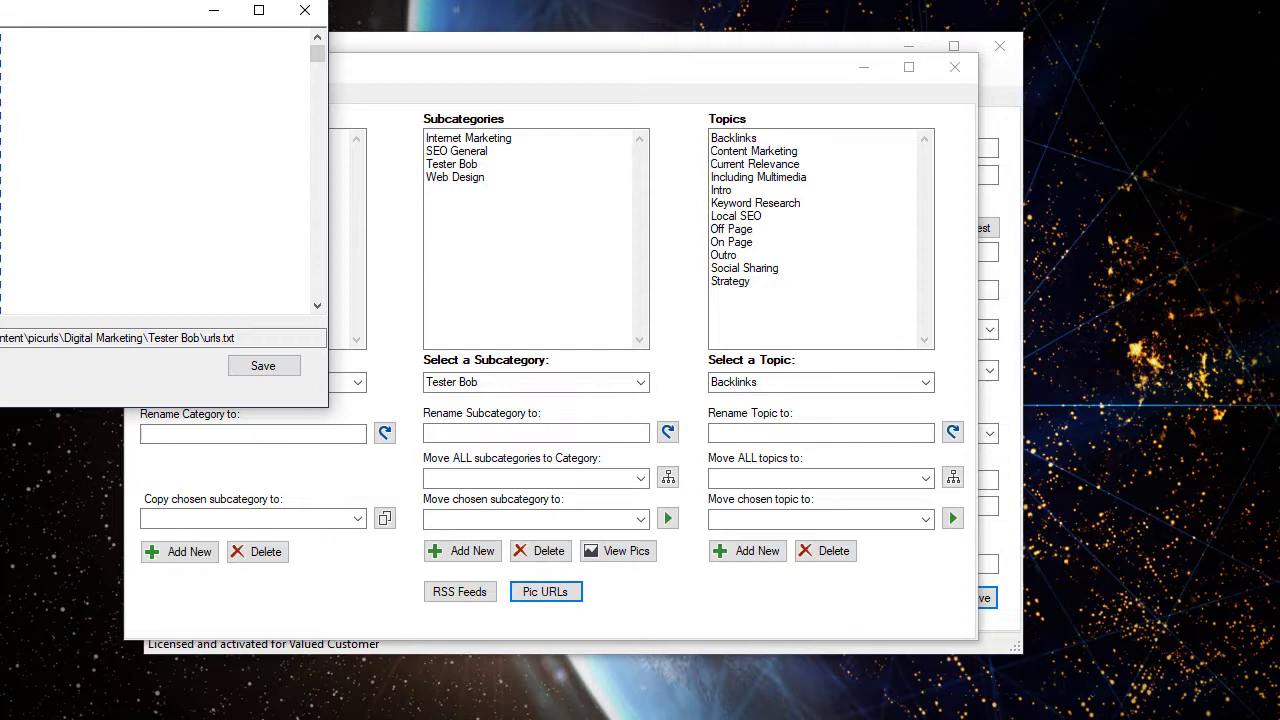
drag(5, 12, 340, 100)
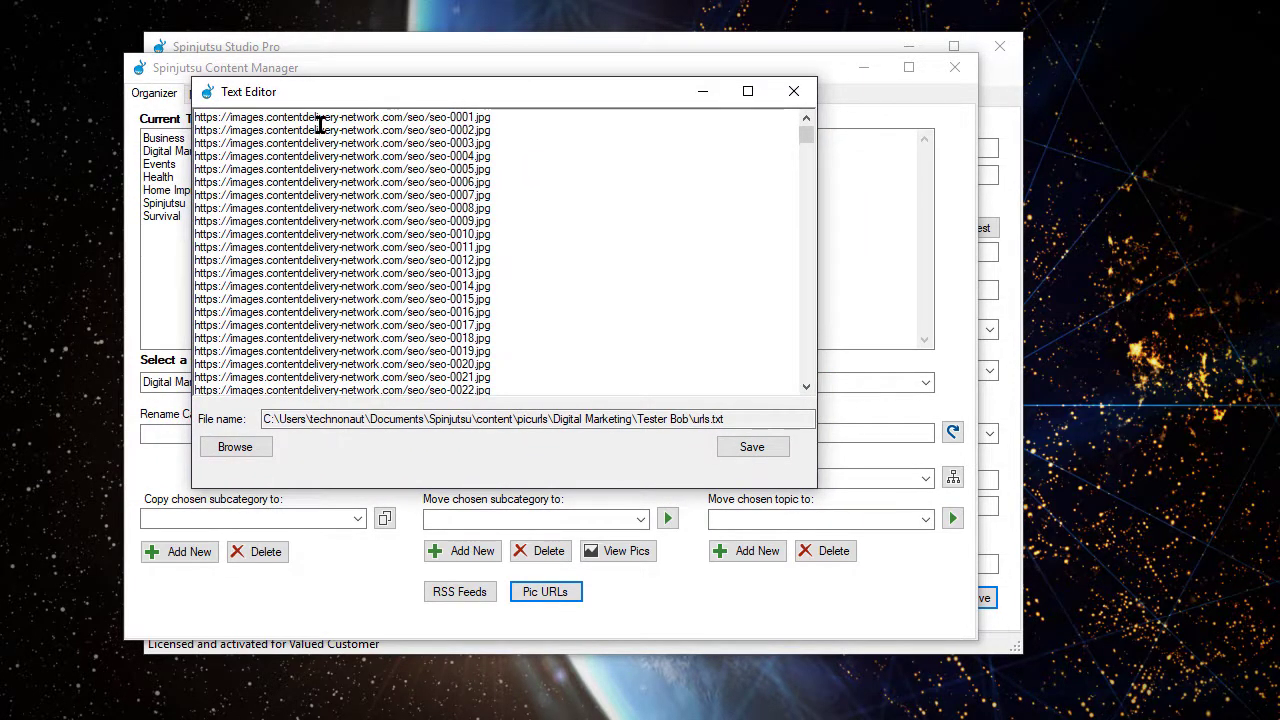
key(ctrl+a)
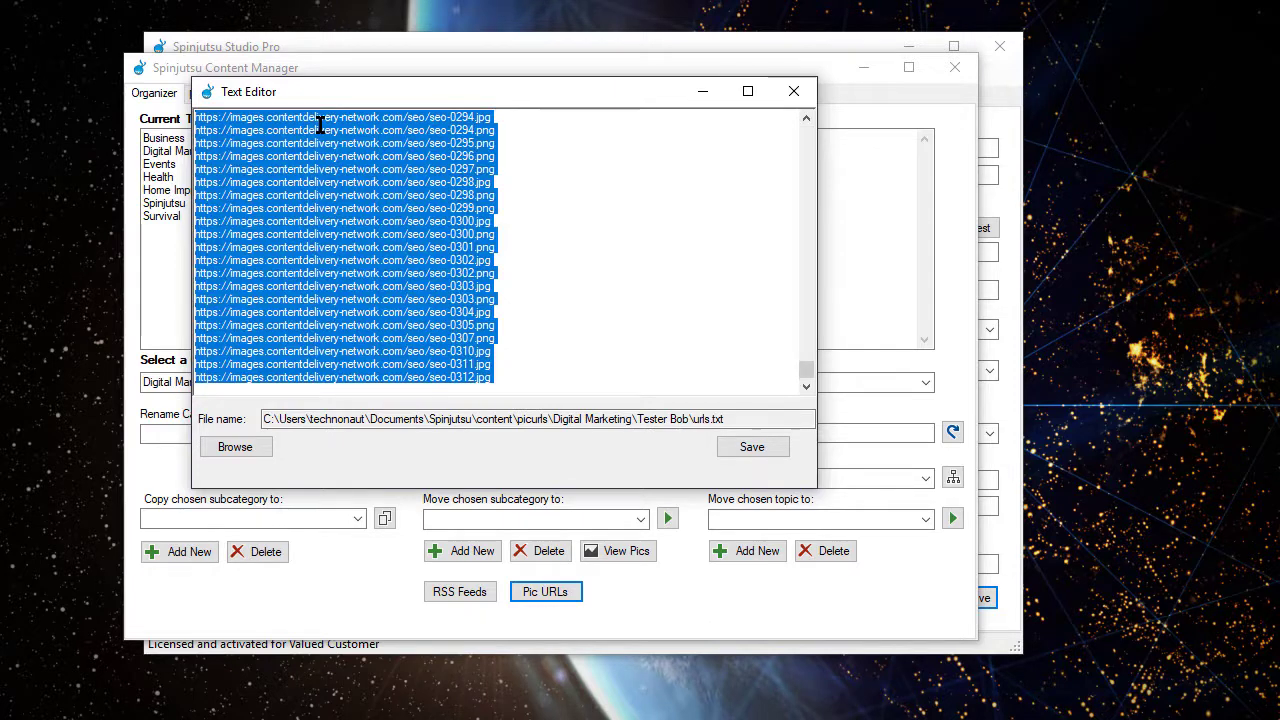
key(Delete)
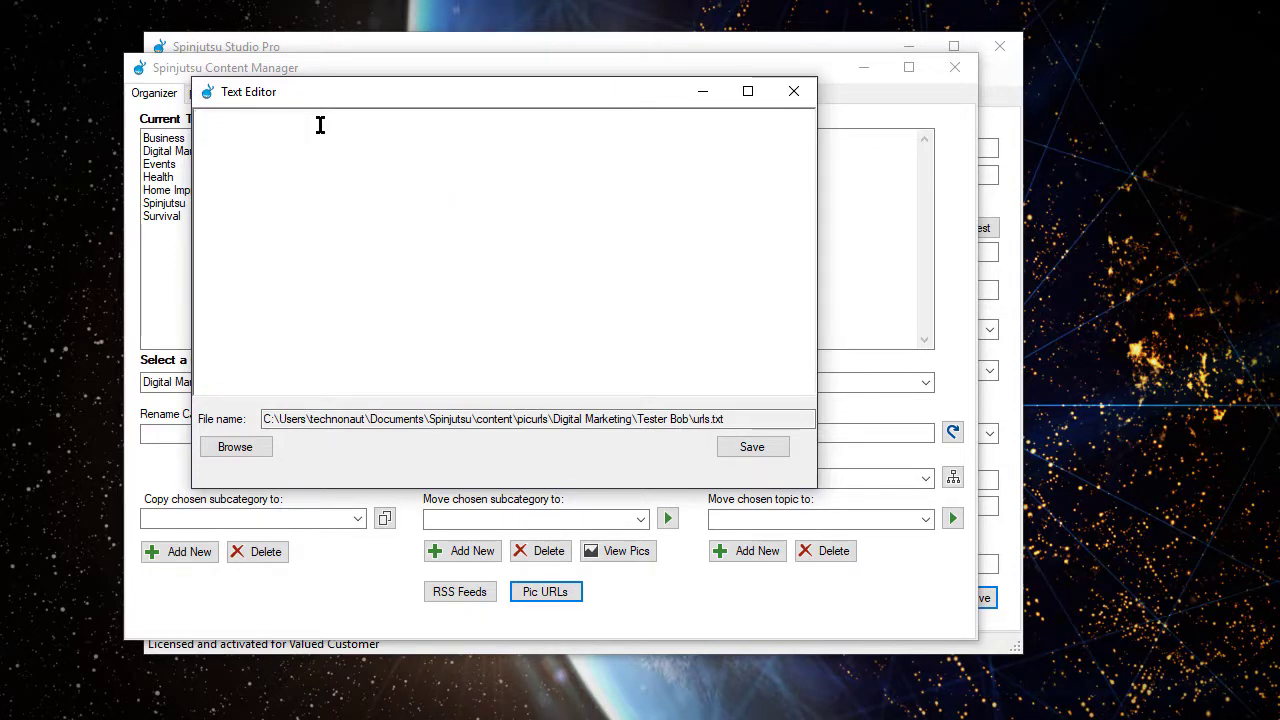
text(https://apitestprivate.s3.amazonaws.com/tester-bob/images/seo-atlanta-ga.jpg https://apitestprivate.s3.amazonaws.com/tester-bob/images/seo-atlanta.jpg https://apitestprivate.s3.amazonaws.com/tester-bob/images/seo-atlanta-ga-3.jpg https://apitestprivate.s3.amazonaws.com/tester-bob/images/seoatlanta.jpg https://apitestprivate.s3.amazonaws.com/tester-bob/images/seoatlantaga-2.jpg https://apitestprivate.s3.amazonaws.com/tester-bob/images/seo-atlanta-ga.jpg)
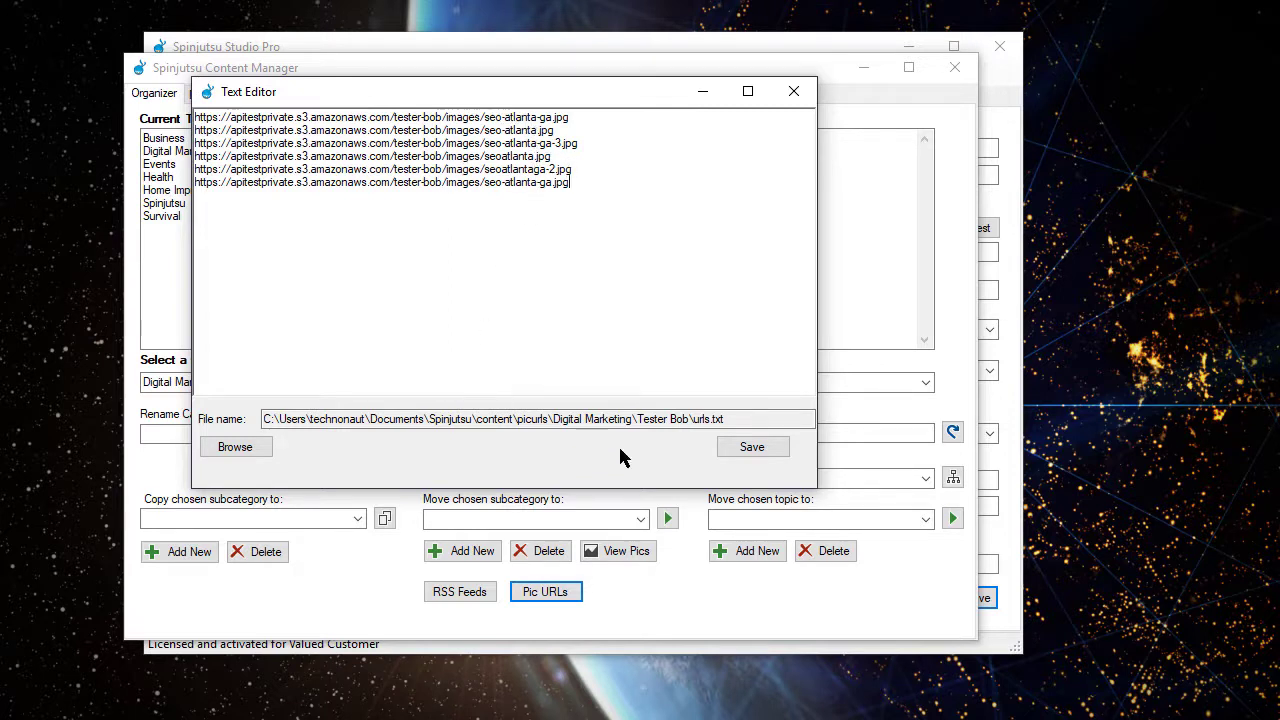
click(763, 442)
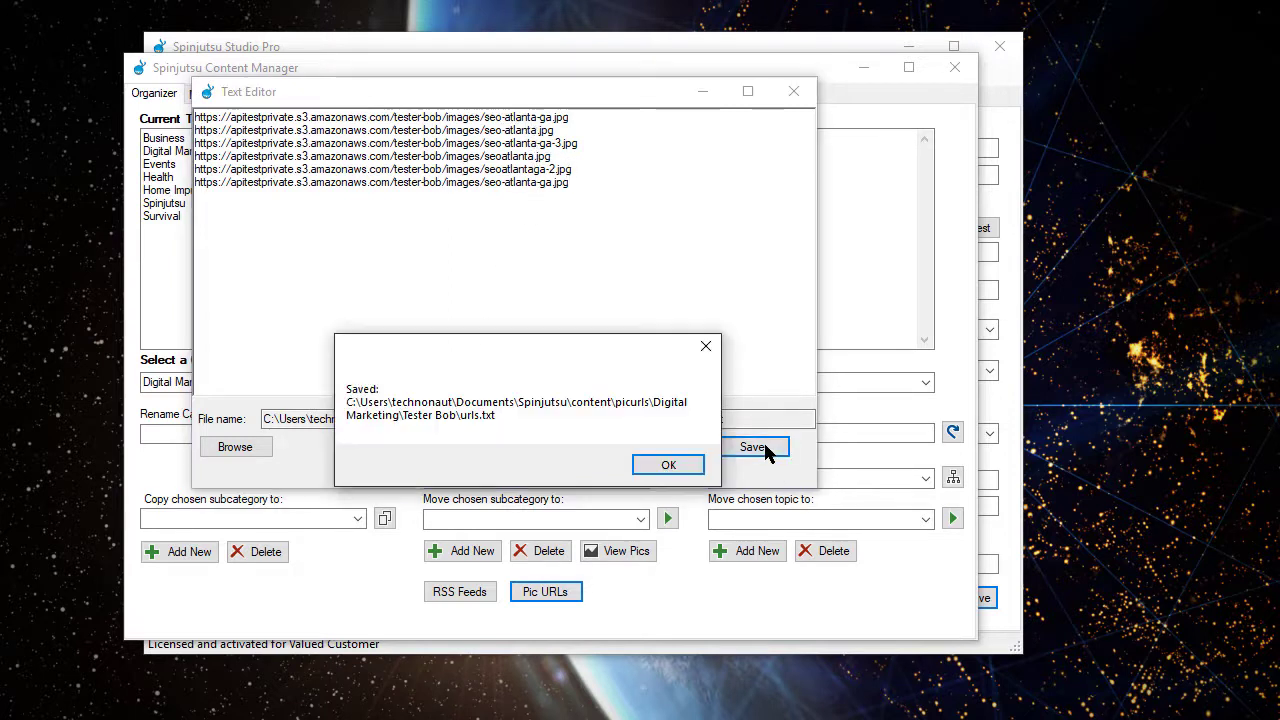
click(668, 463)
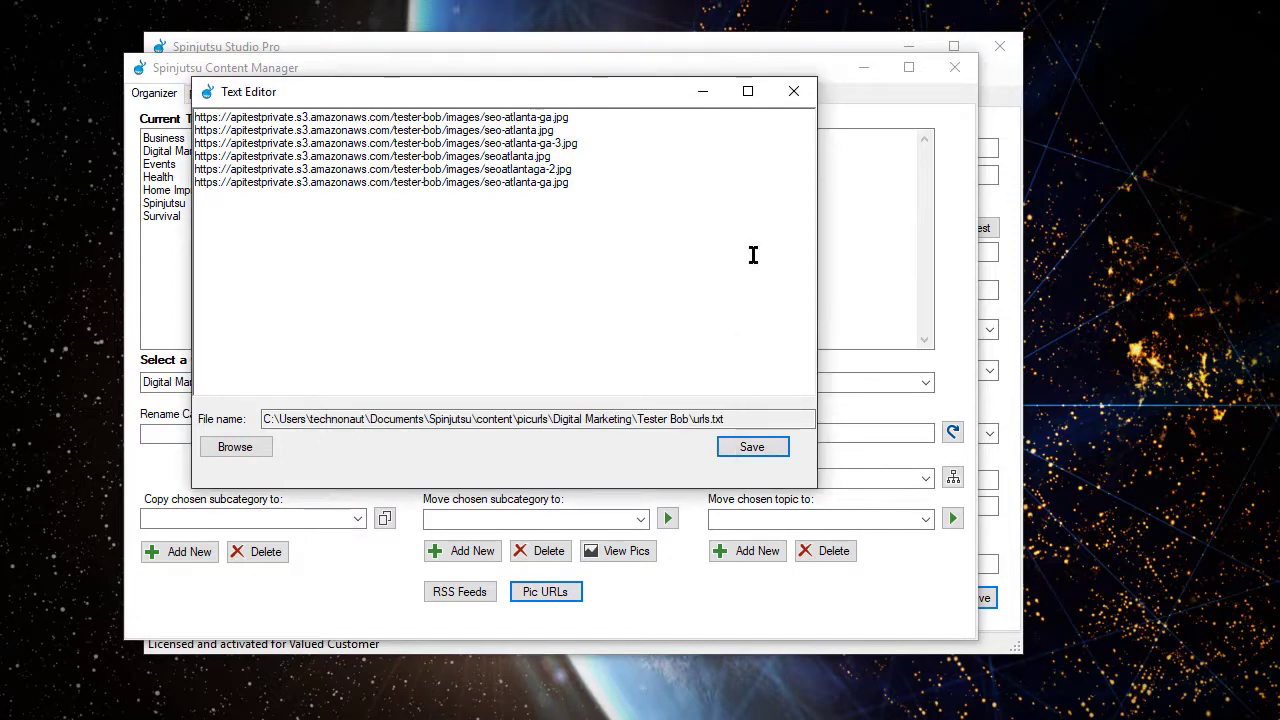
click(794, 91)
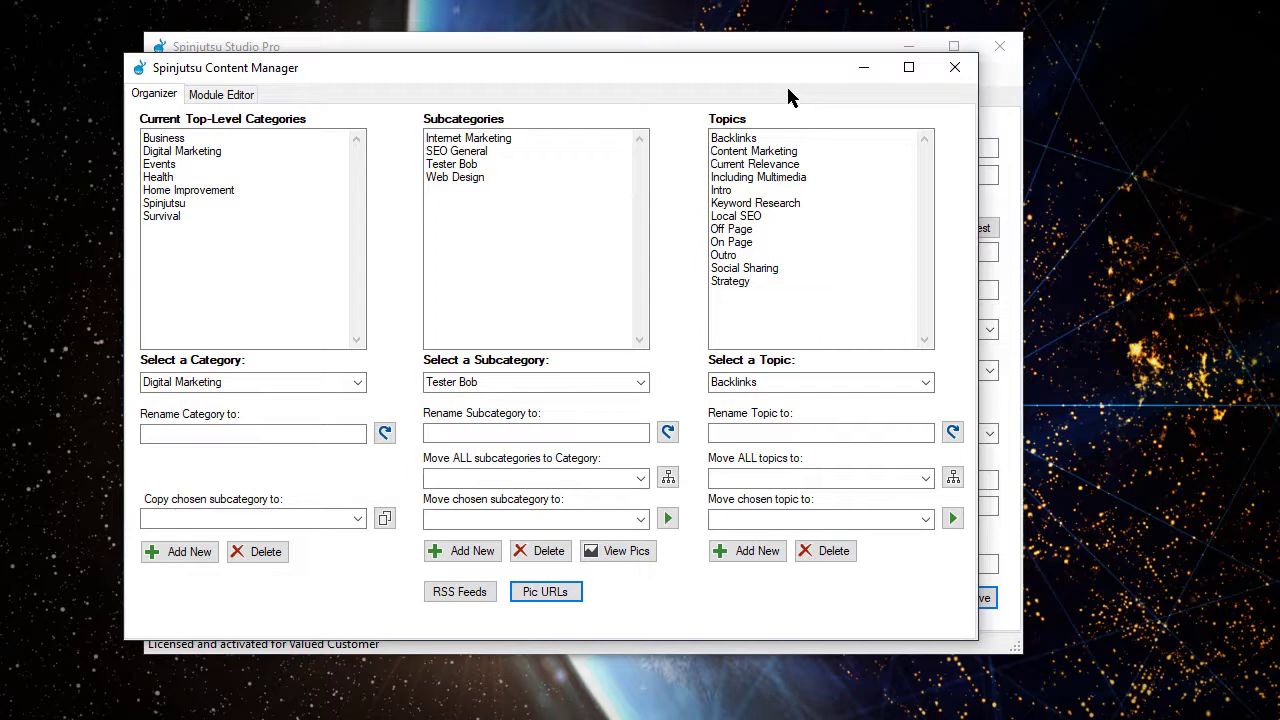
- Check Static text (random) on Tester Bob's Settings tab and save the project settings
click(954, 68)
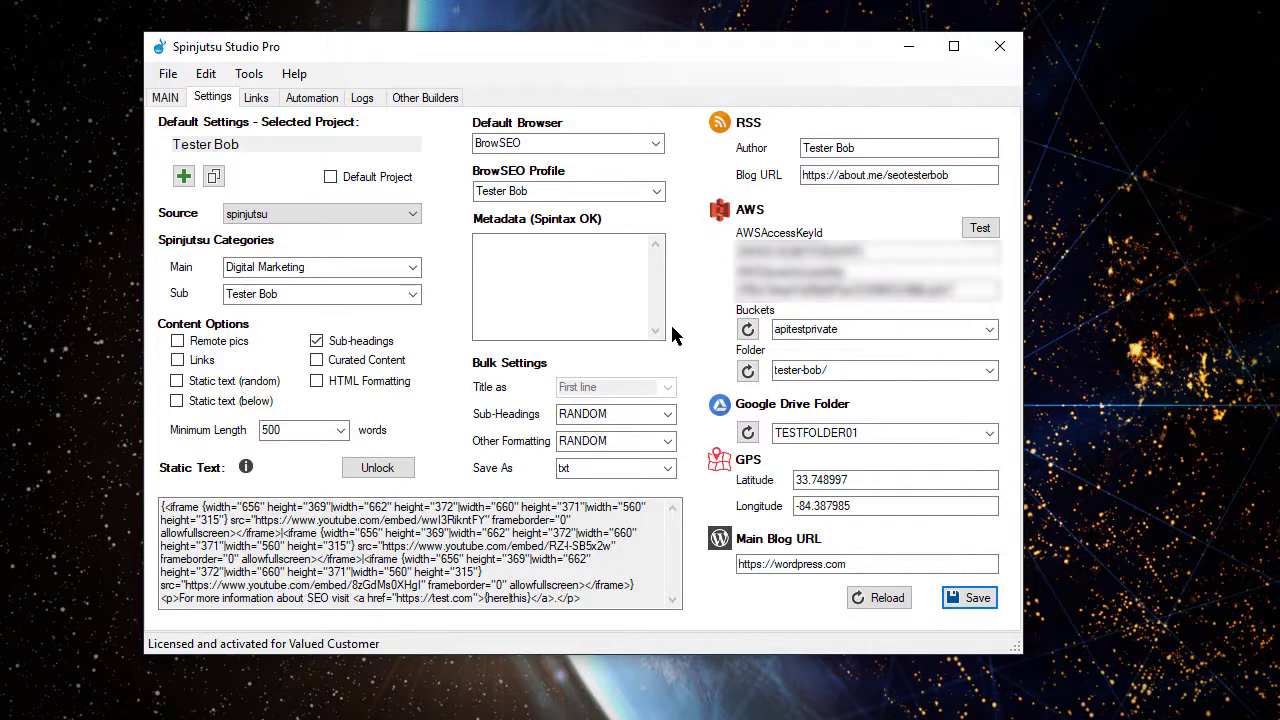
mouse_move(345, 185)
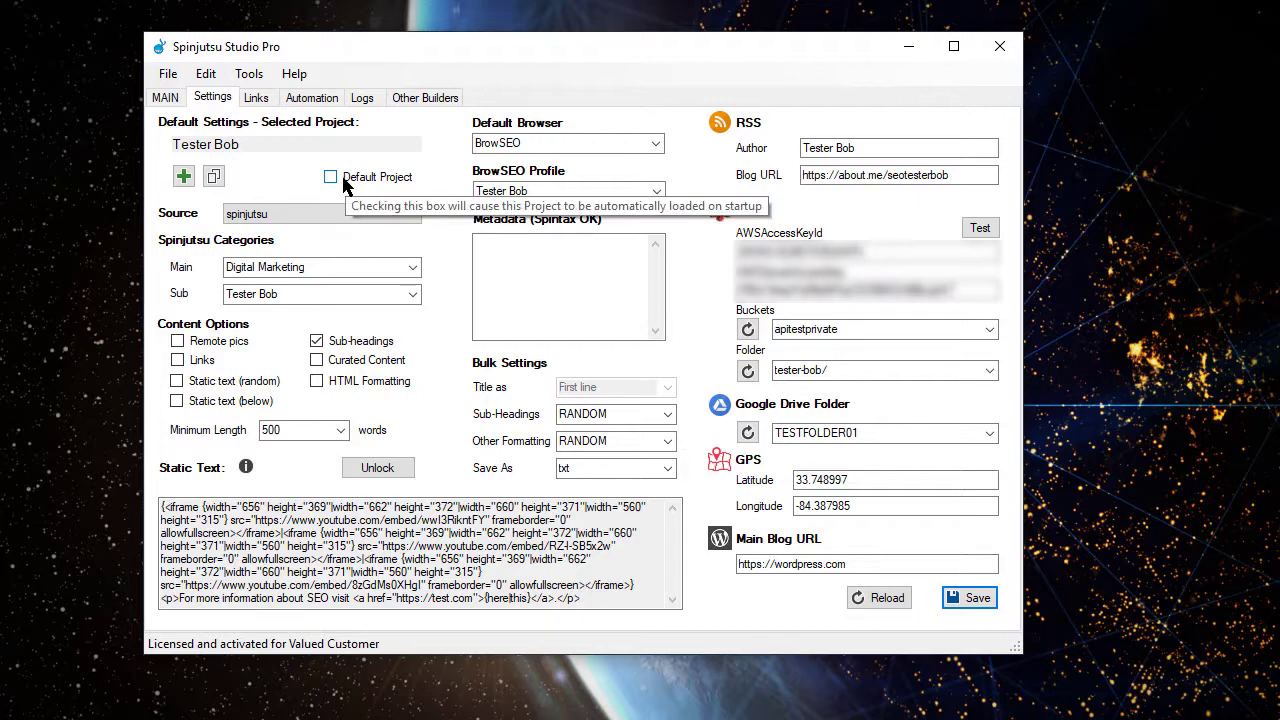
click(162, 100)
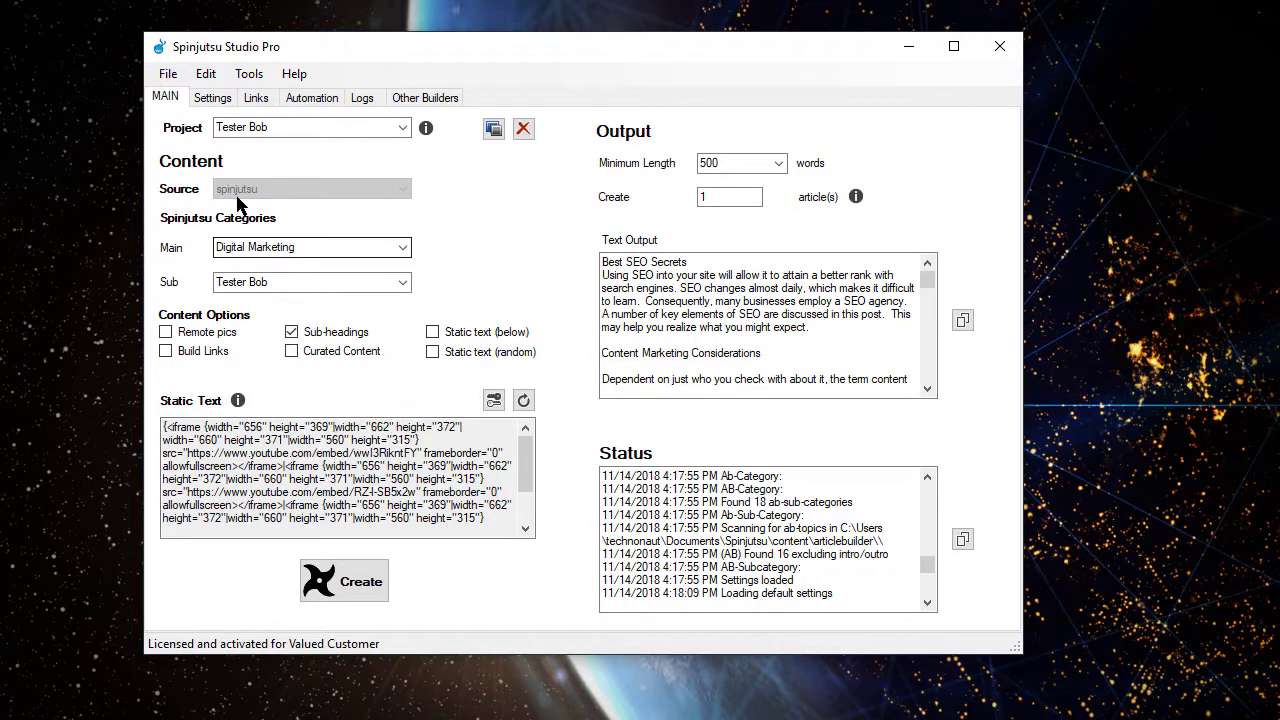
click(212, 100)
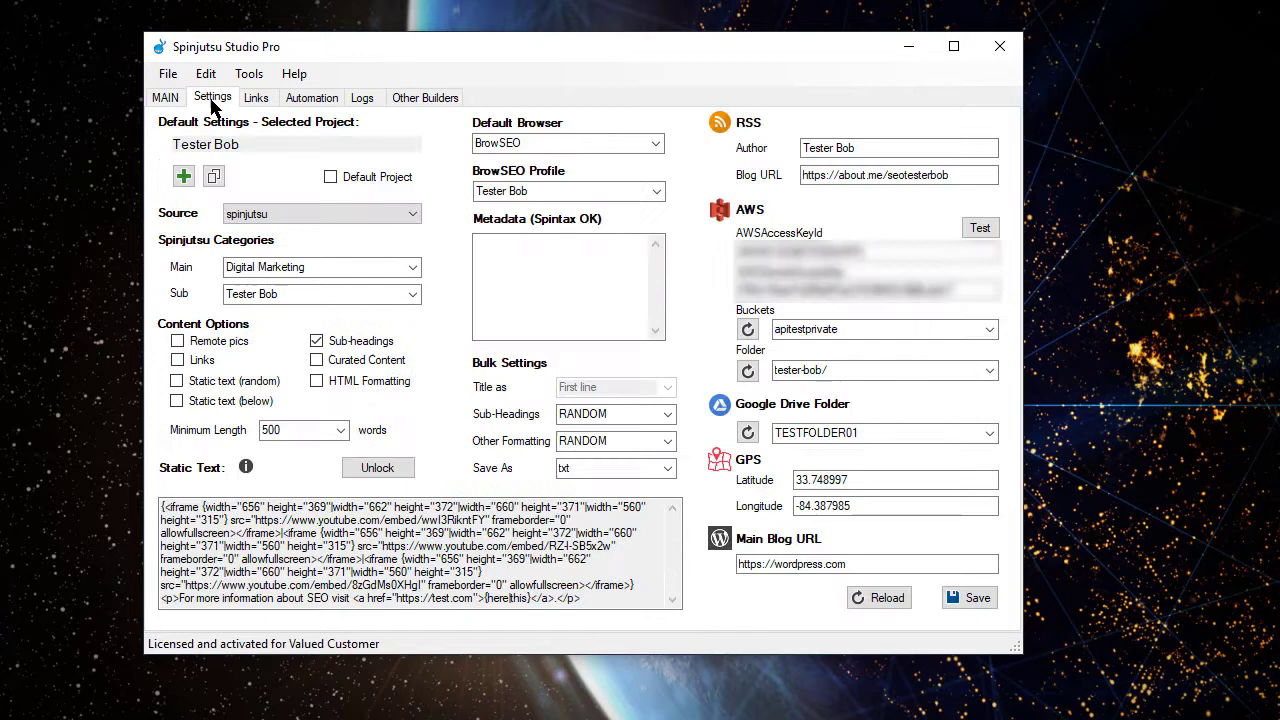
click(178, 384)
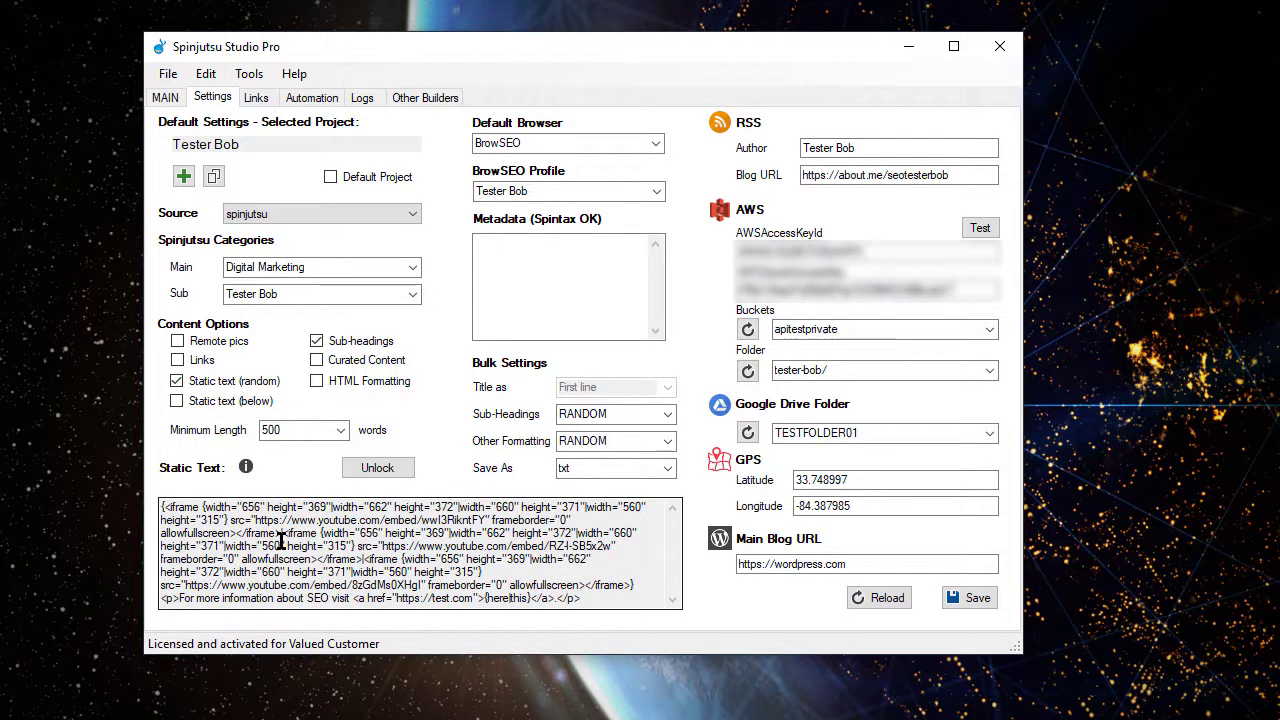
click(958, 596)
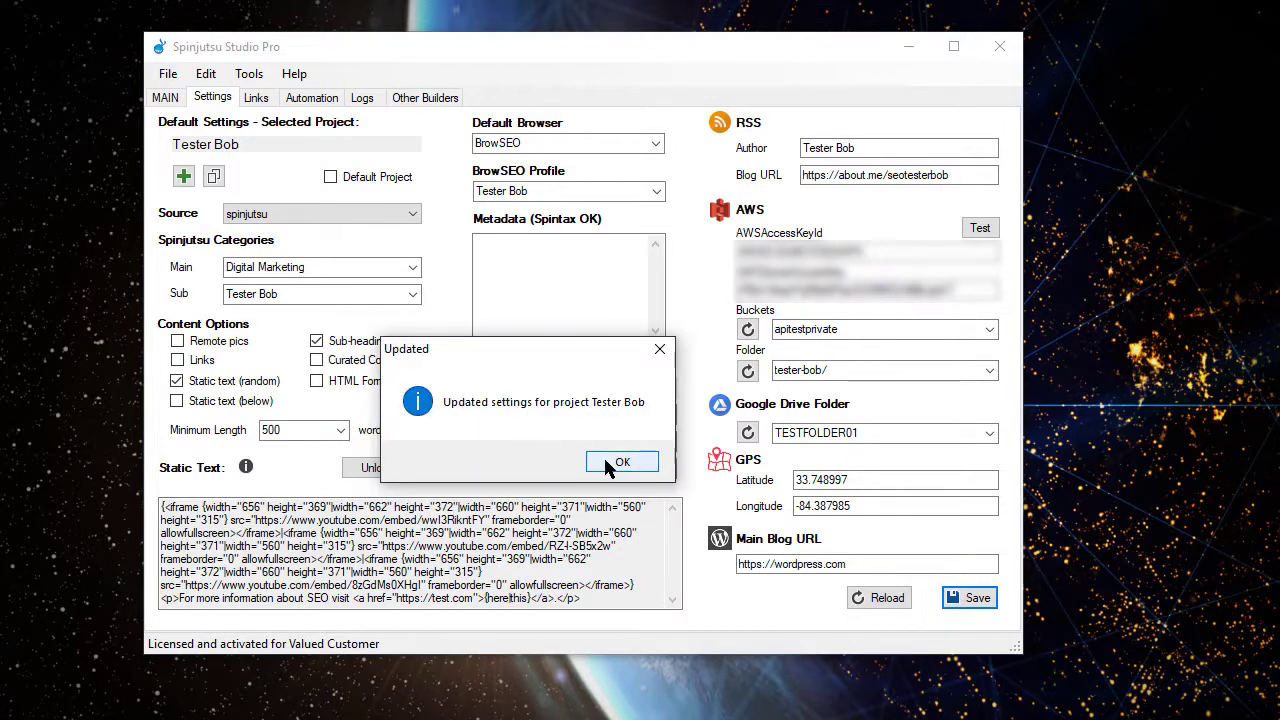
click(614, 462)
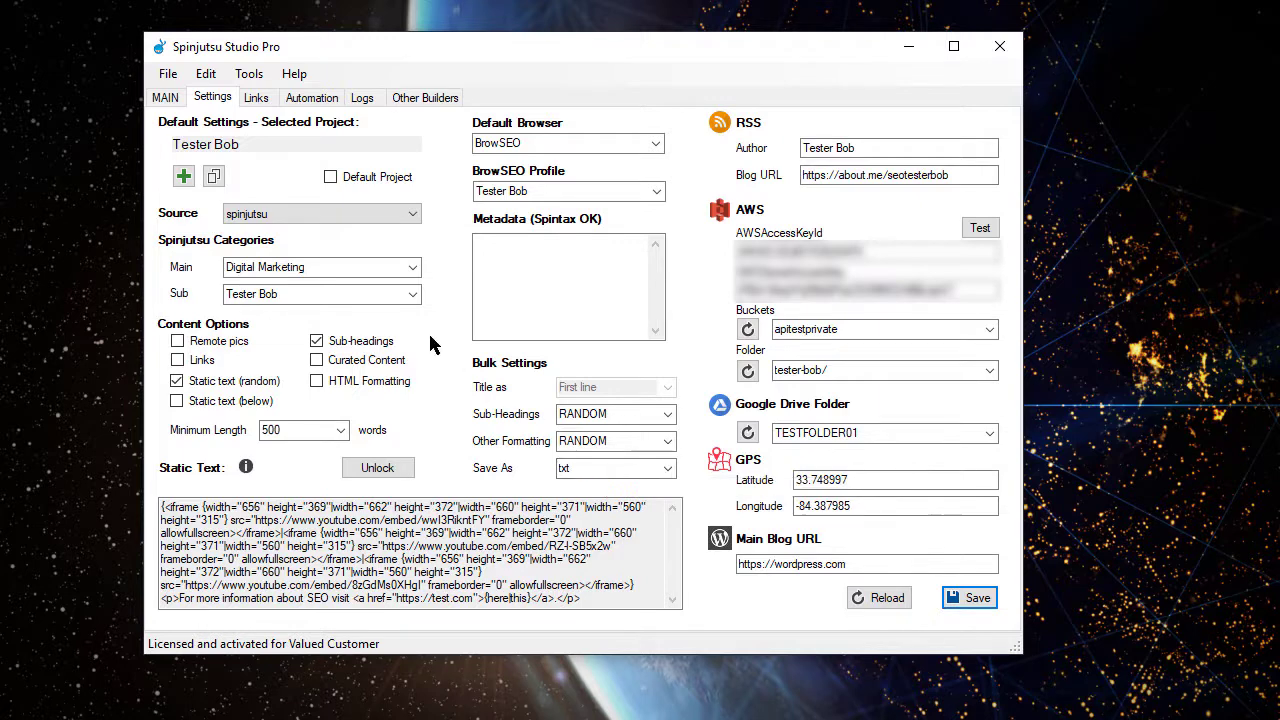
- Create the article 'Search Engine Optimization: Things to Know About It' and copy it to the clipboard
click(165, 98)
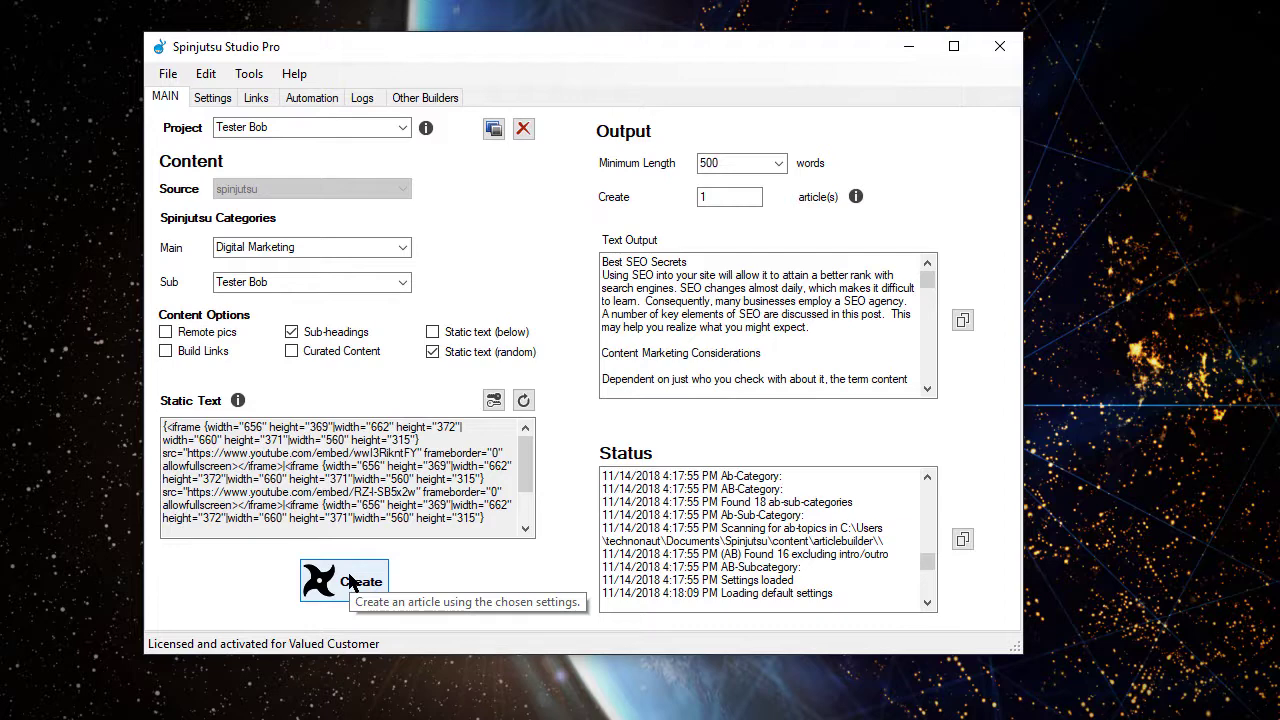
click(352, 583)
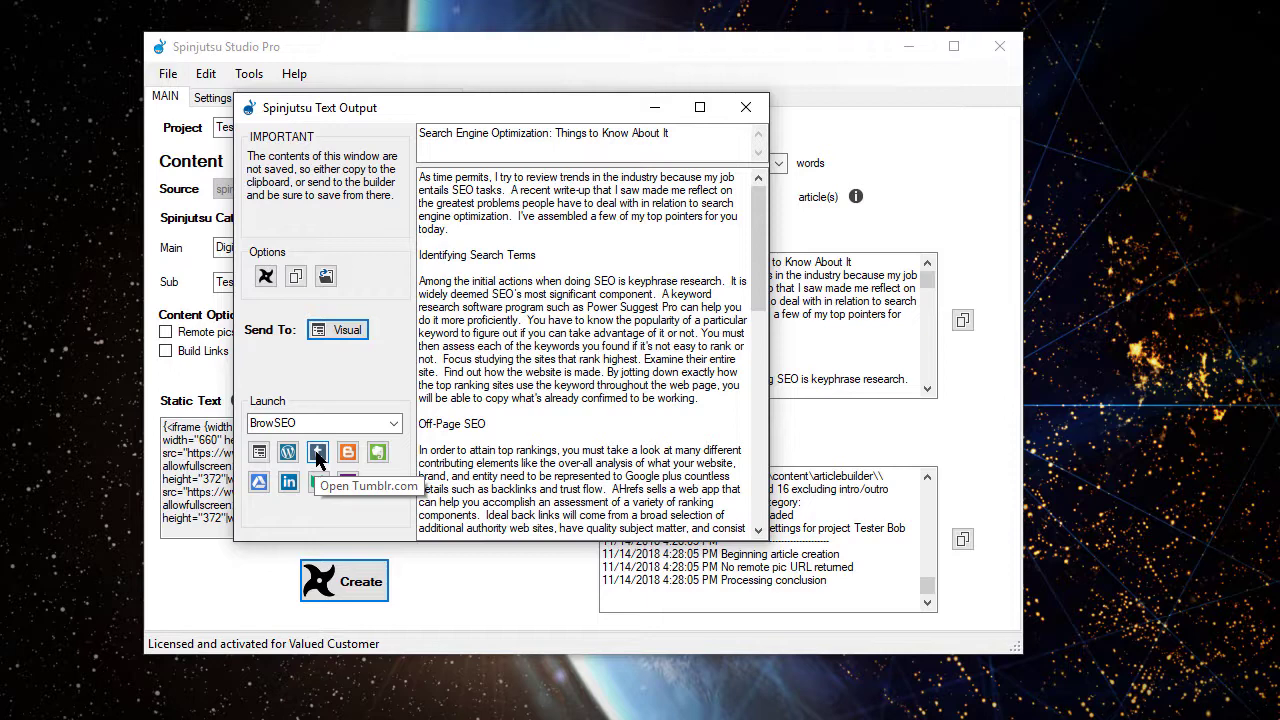
click(317, 455)
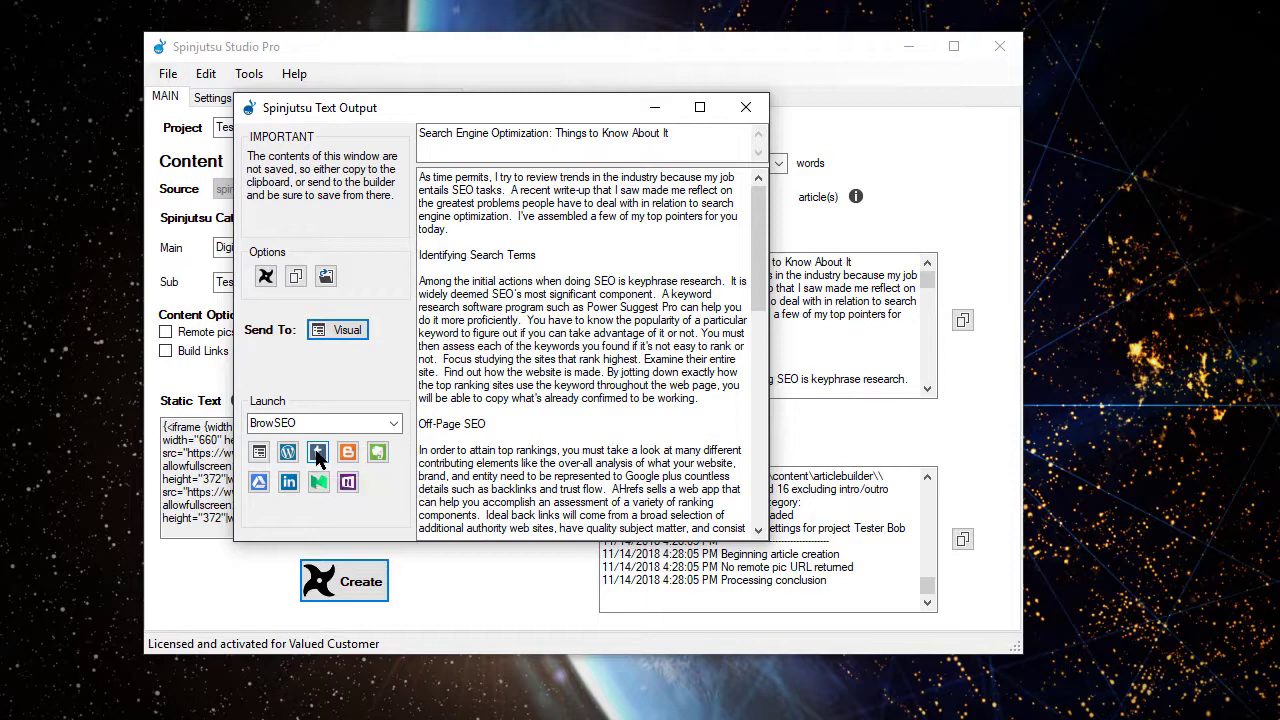
click(296, 278)
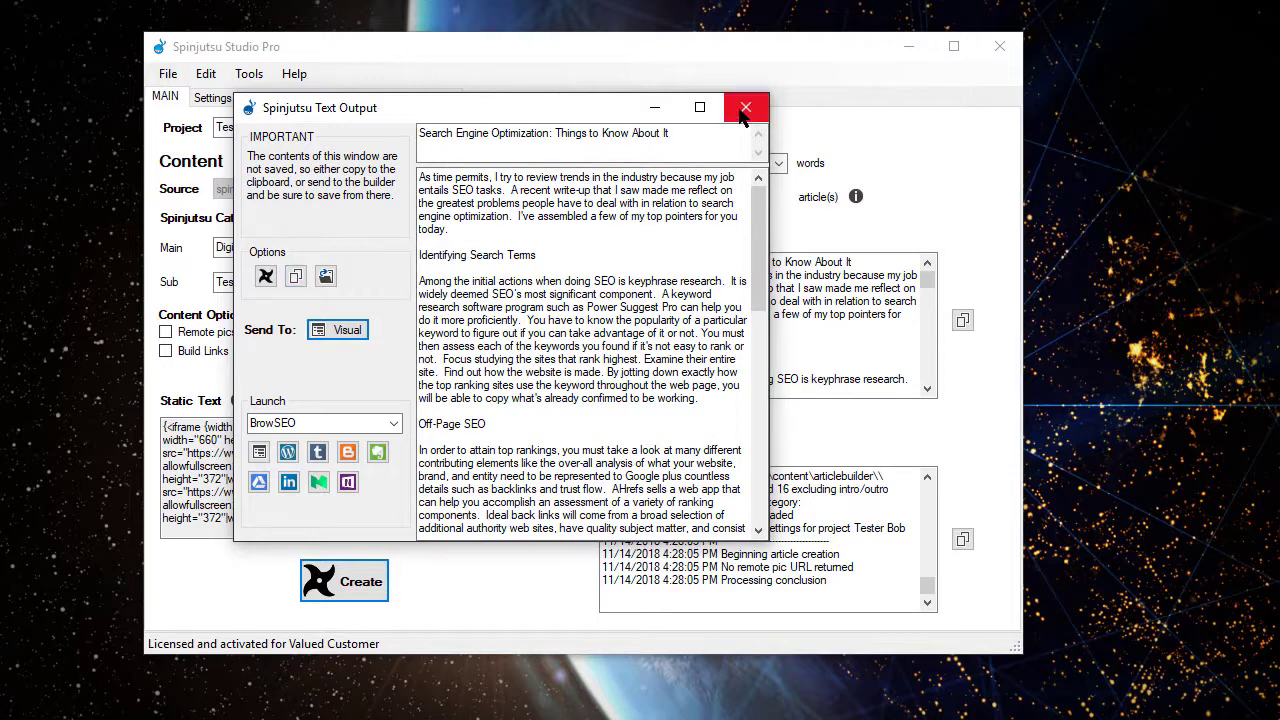
- Send the article to the Visual HTML Publisher, skip its script errors, and enlarge the preview
click(345, 333)
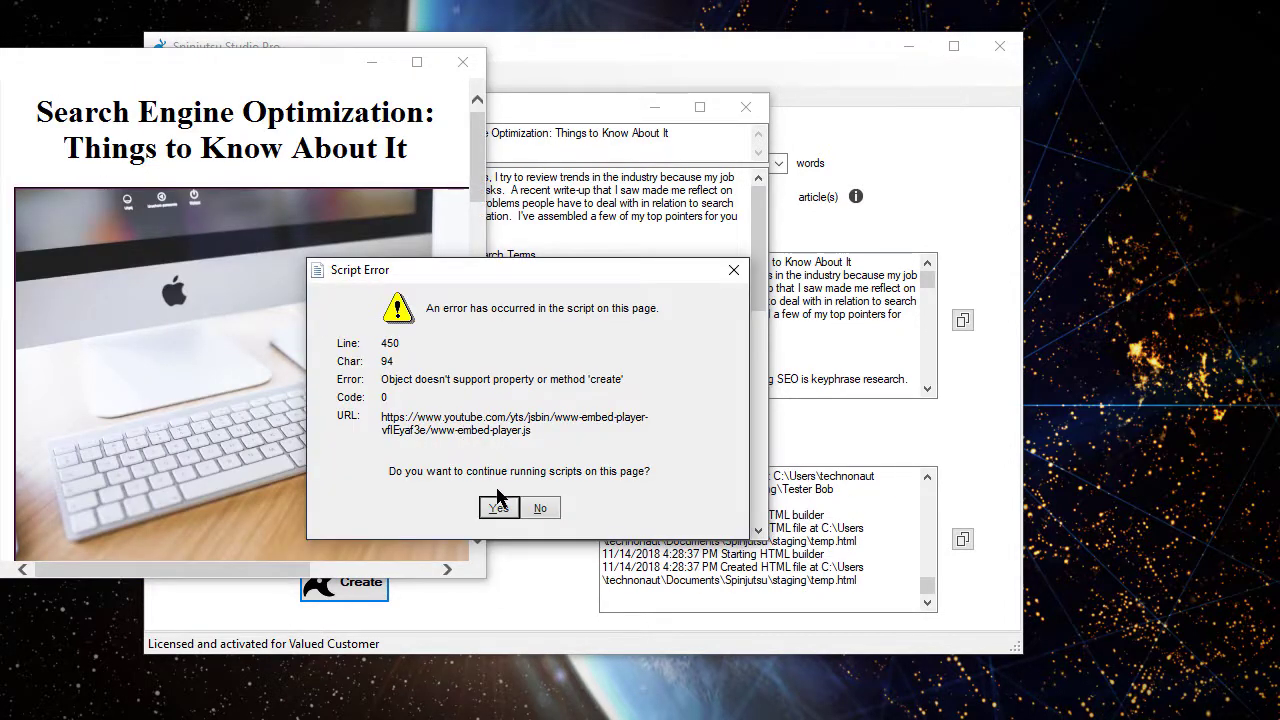
click(543, 509)
click(543, 509)
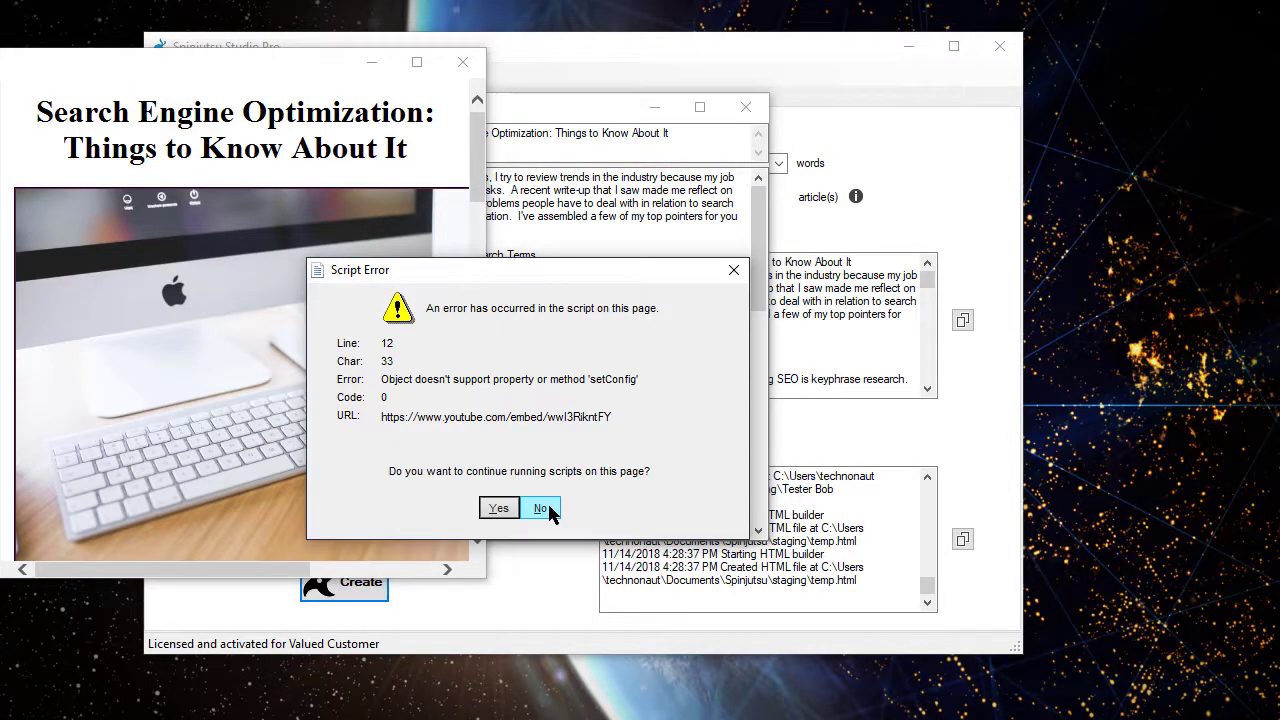
click(543, 509)
drag(2, 62, 266, 34)
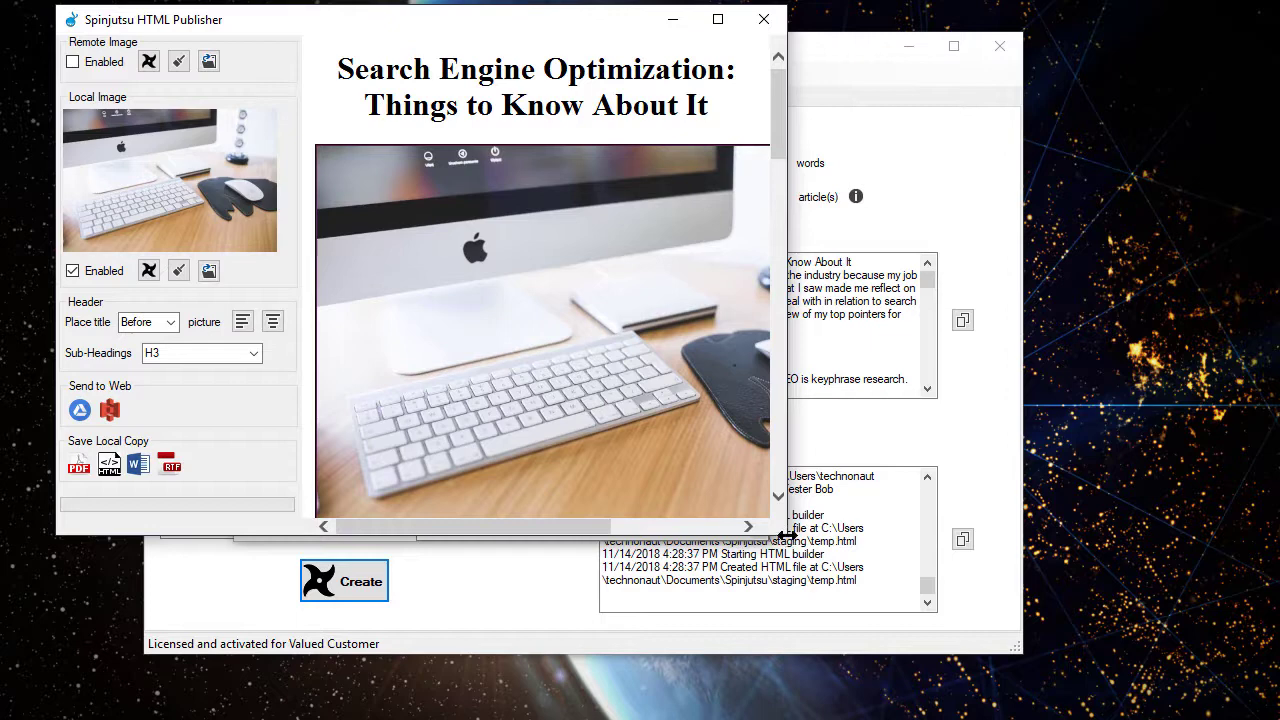
drag(787, 537, 1135, 699)
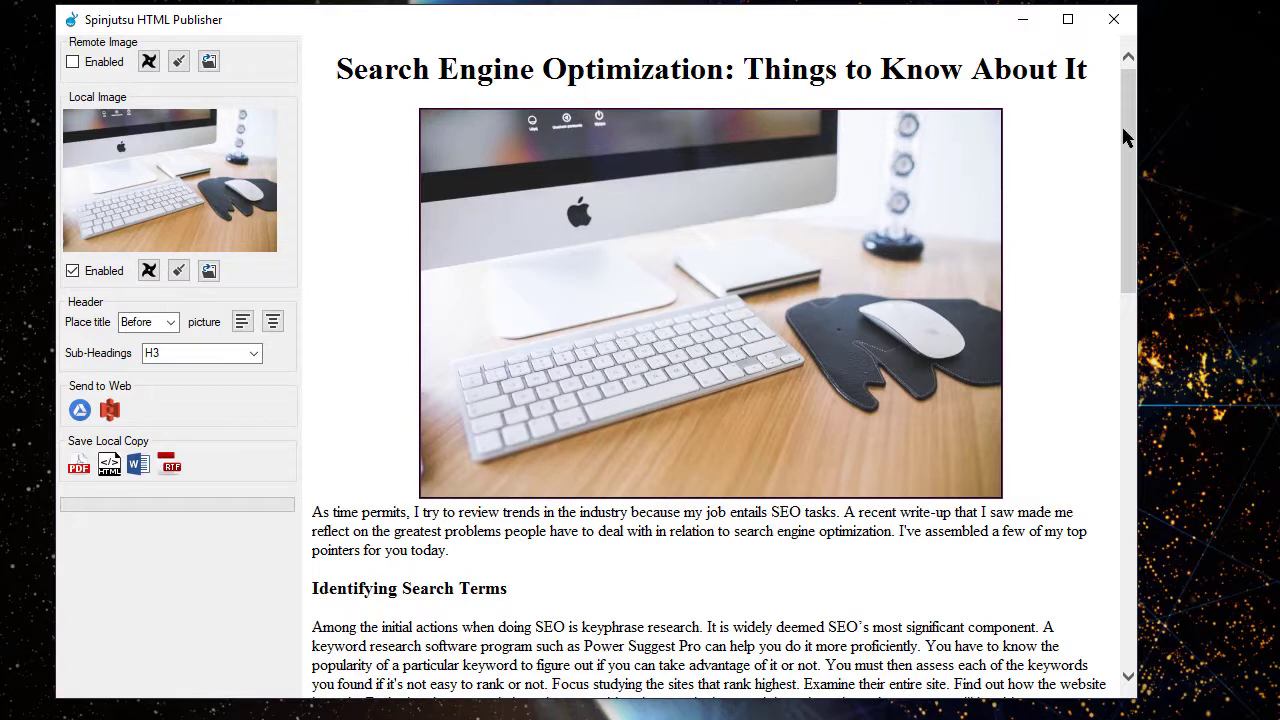
- Scroll through the rendered article preview, then close it and the Text Output window
drag(1124, 138, 1127, 406)
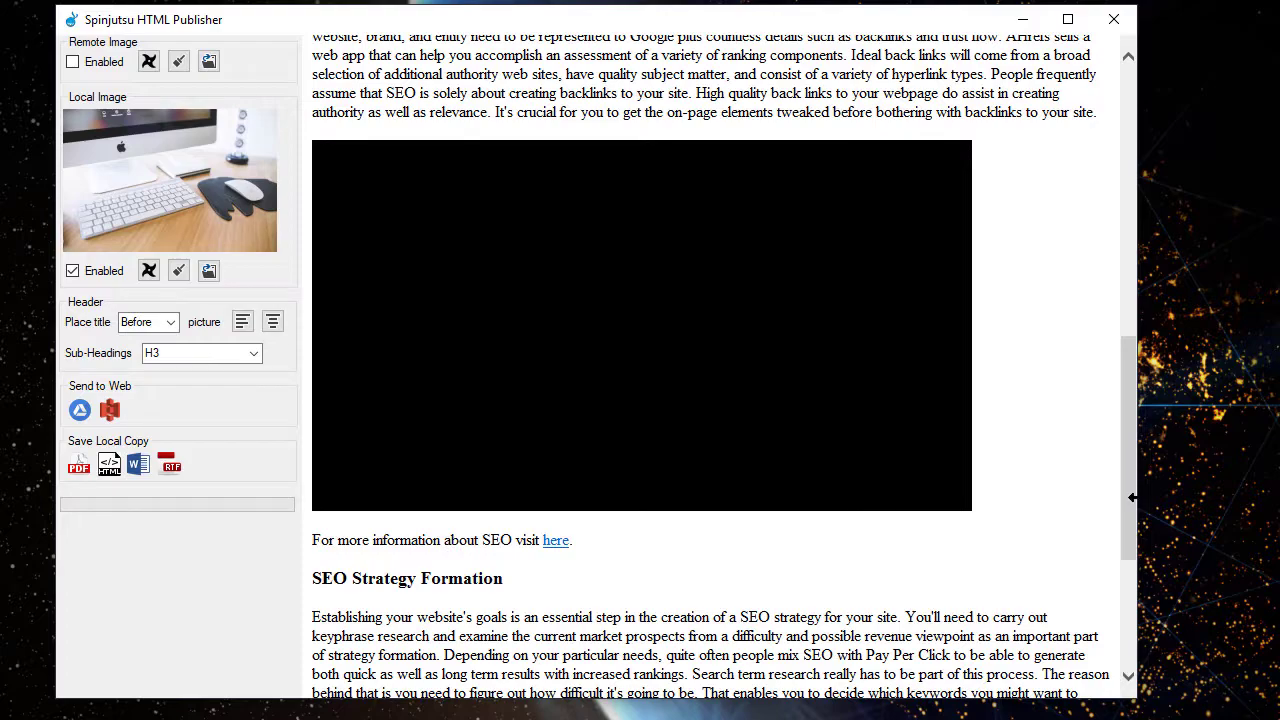
drag(1133, 495, 1089, 194)
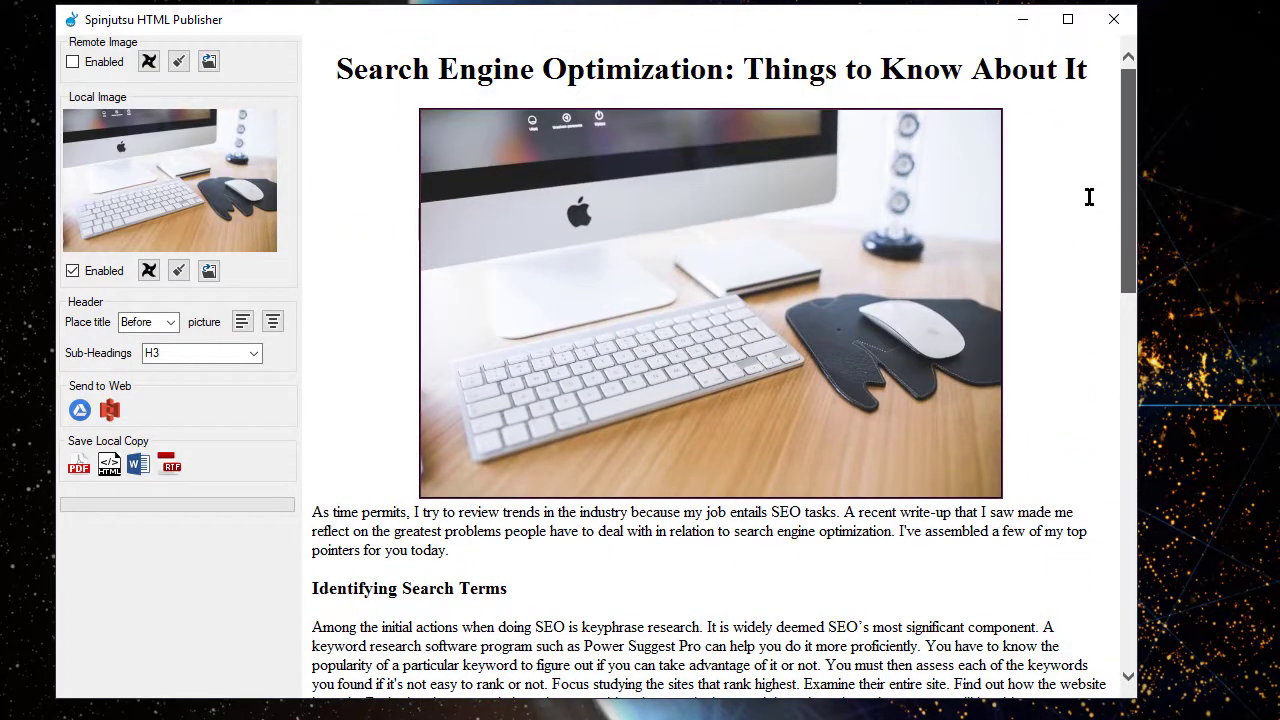
scroll(1115, 255, down, 15)
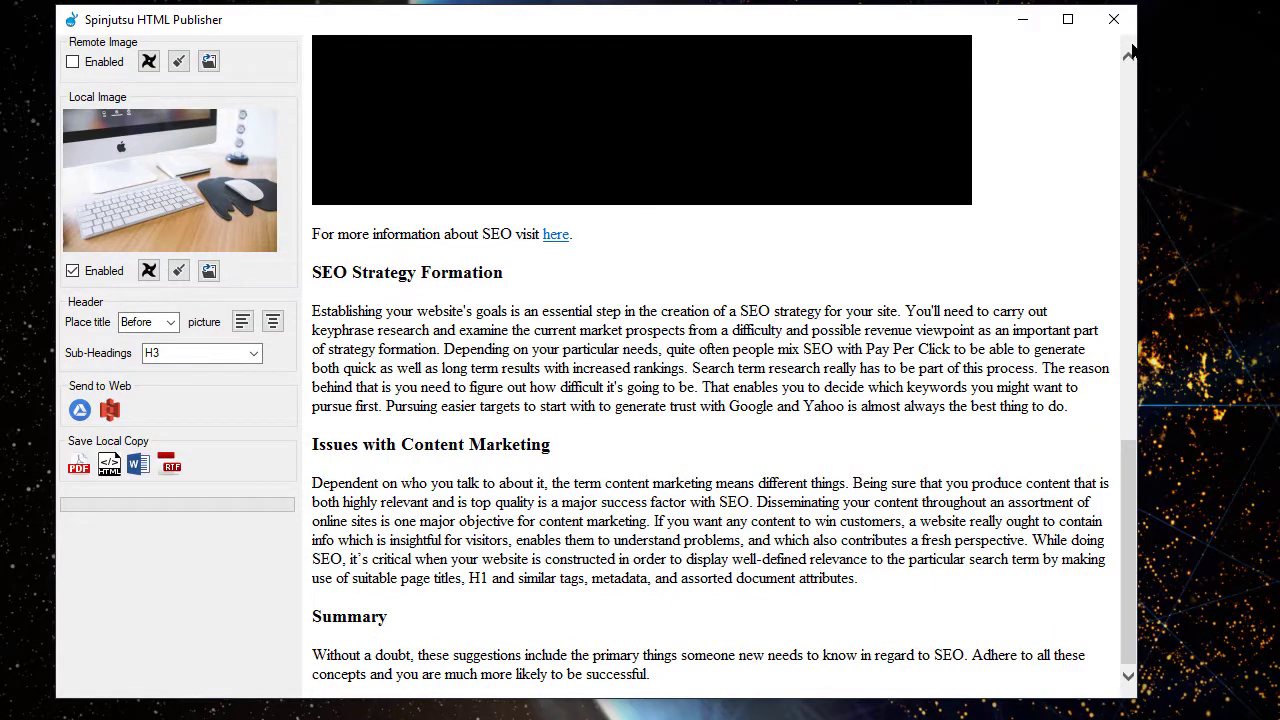
click(1114, 18)
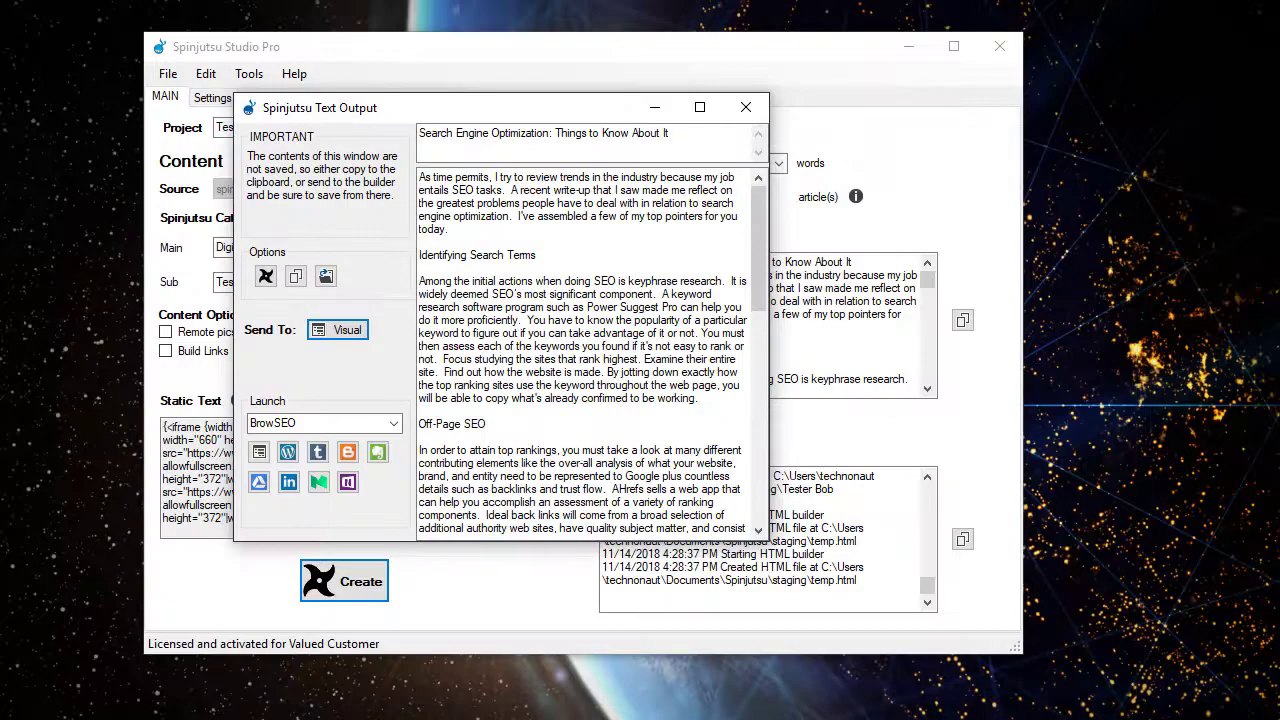
click(746, 107)
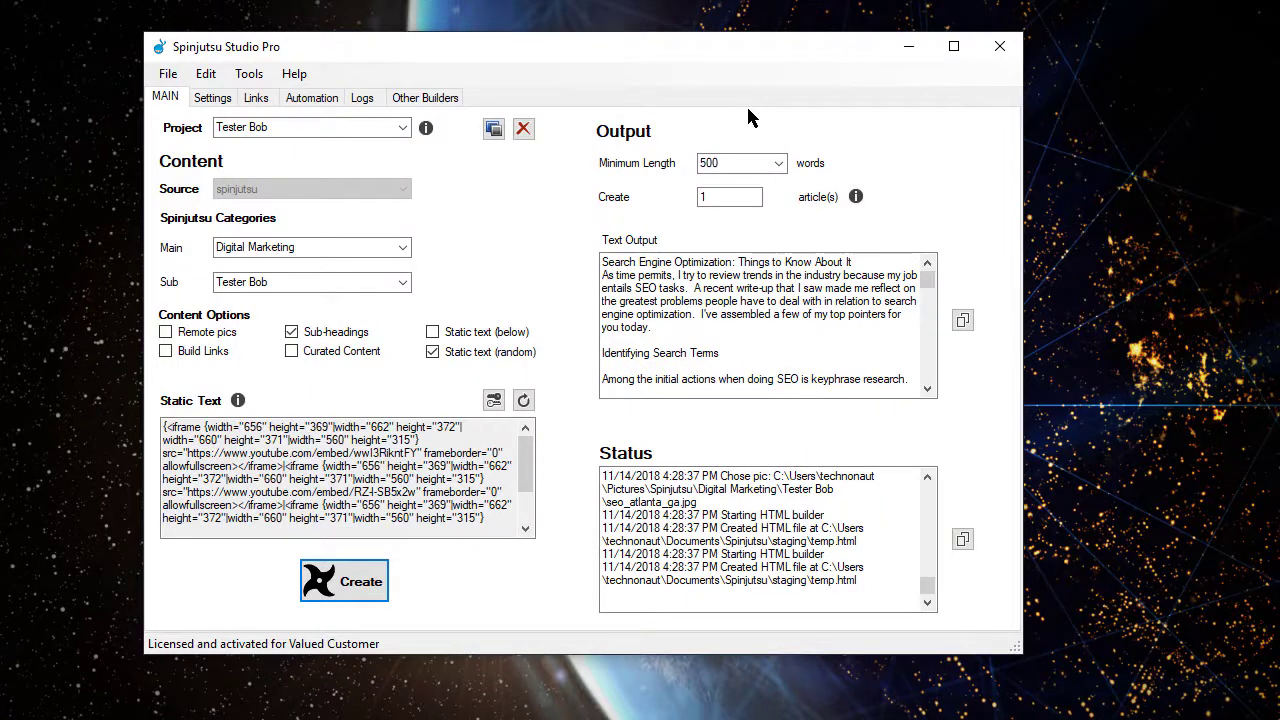